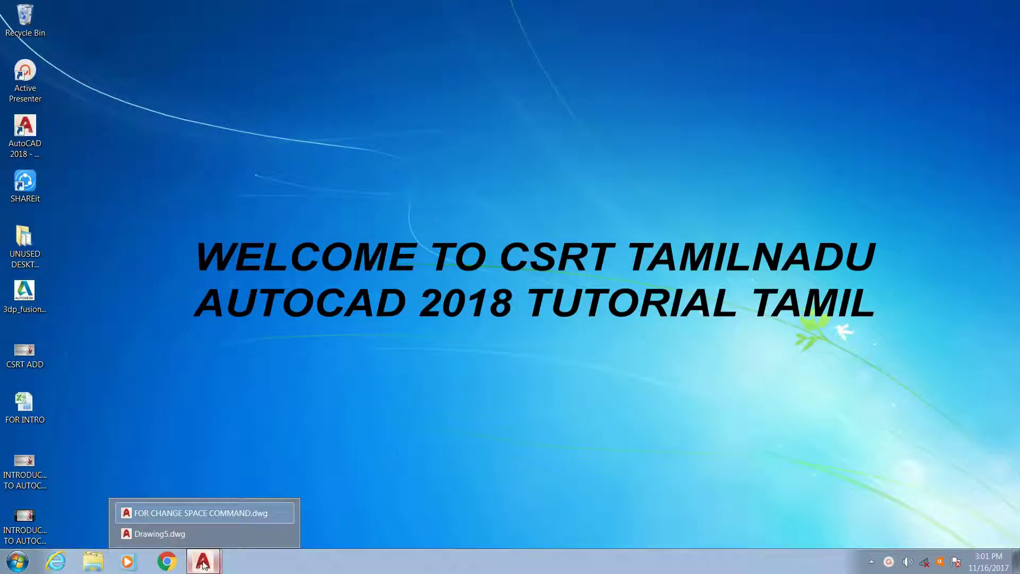
Bring up the FOR CHANGE SPACE COMMAND drawing from the taskbar thumbnails.
click(205, 513)
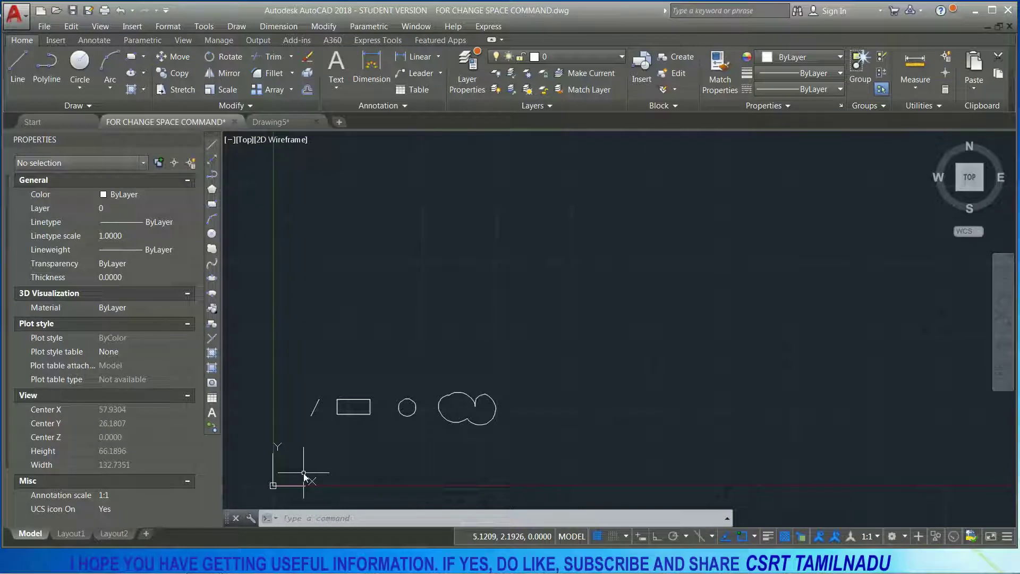
Try Change Space in model space via CHSPACE and the Modify menu, then switch to Layout1.
text(ch)
key(Return)
key(Return)
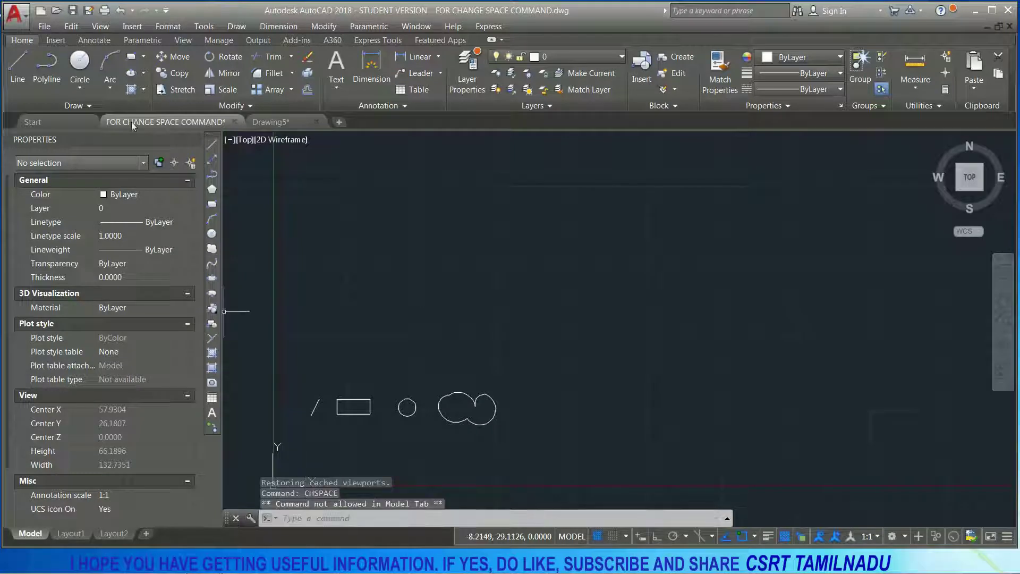
click(212, 110)
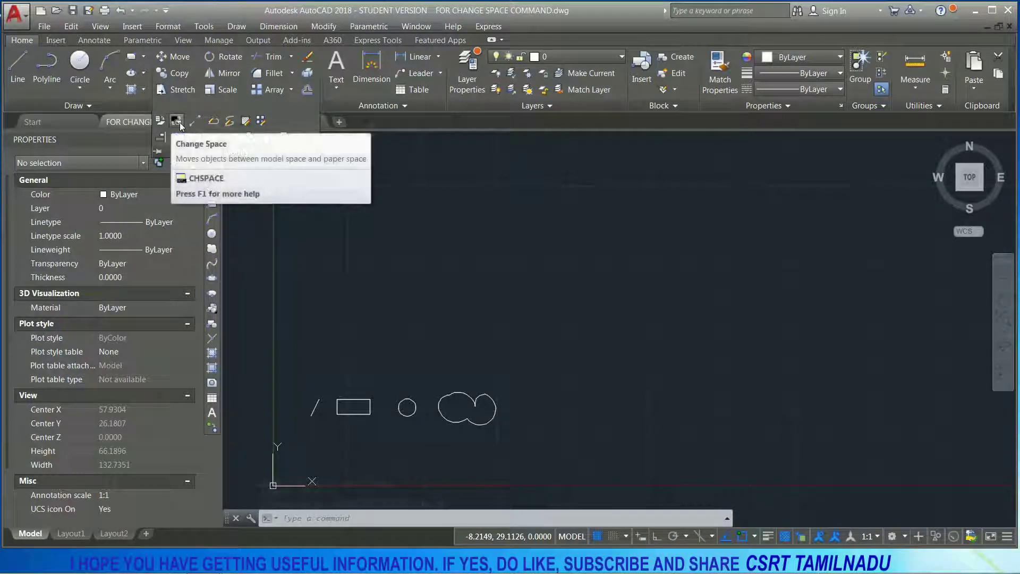
click(179, 126)
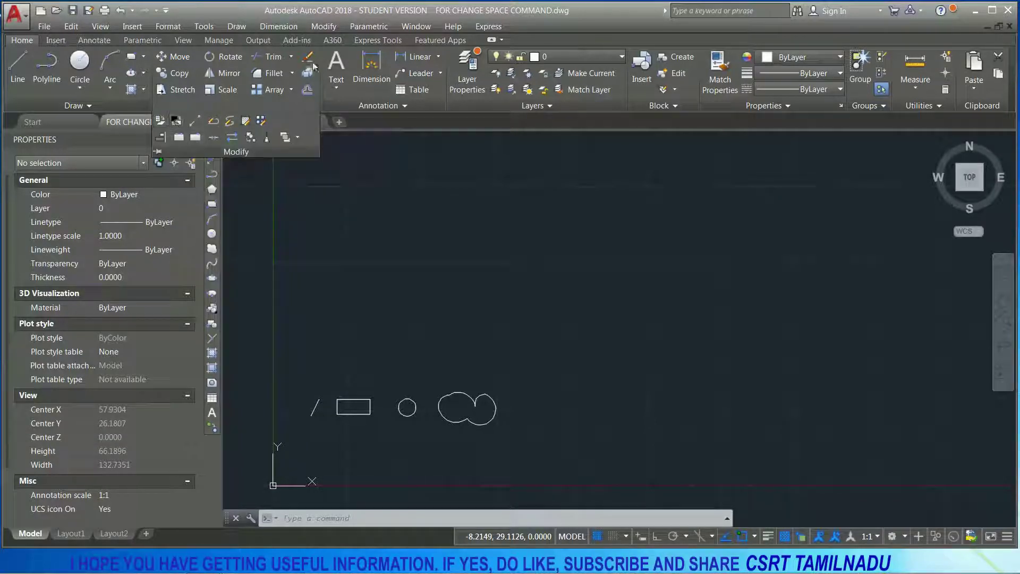
click(327, 27)
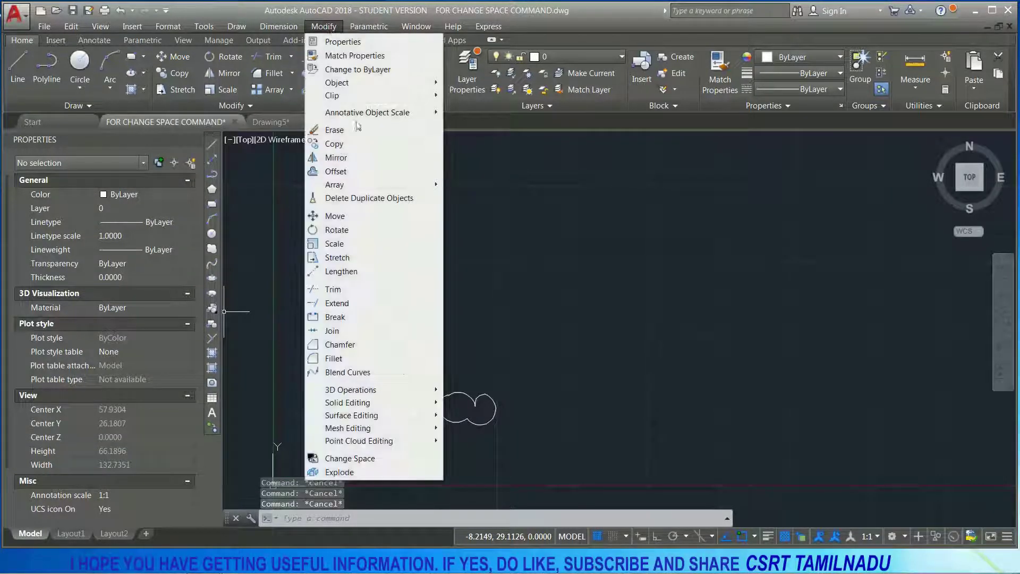
click(365, 459)
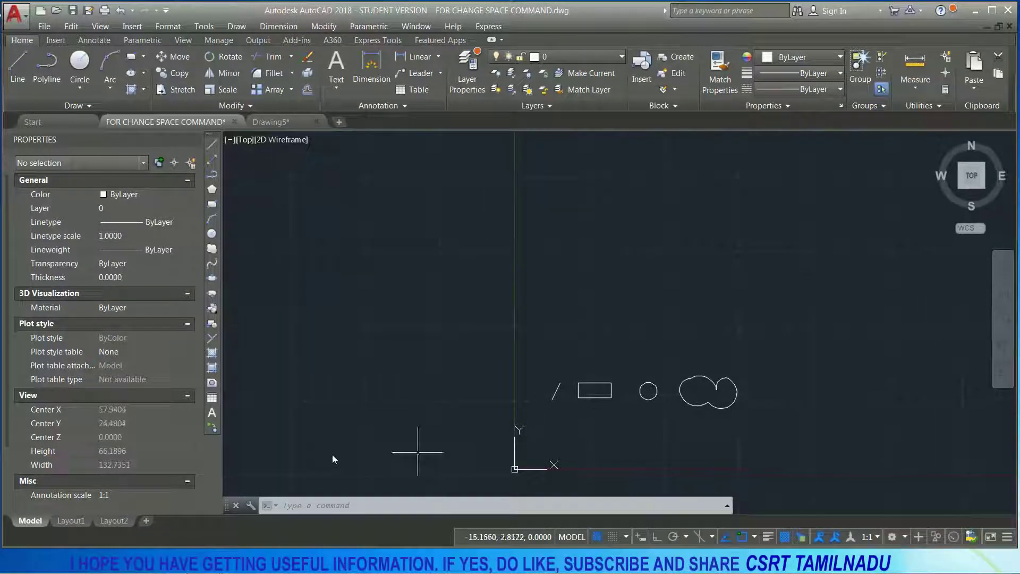
click(78, 525)
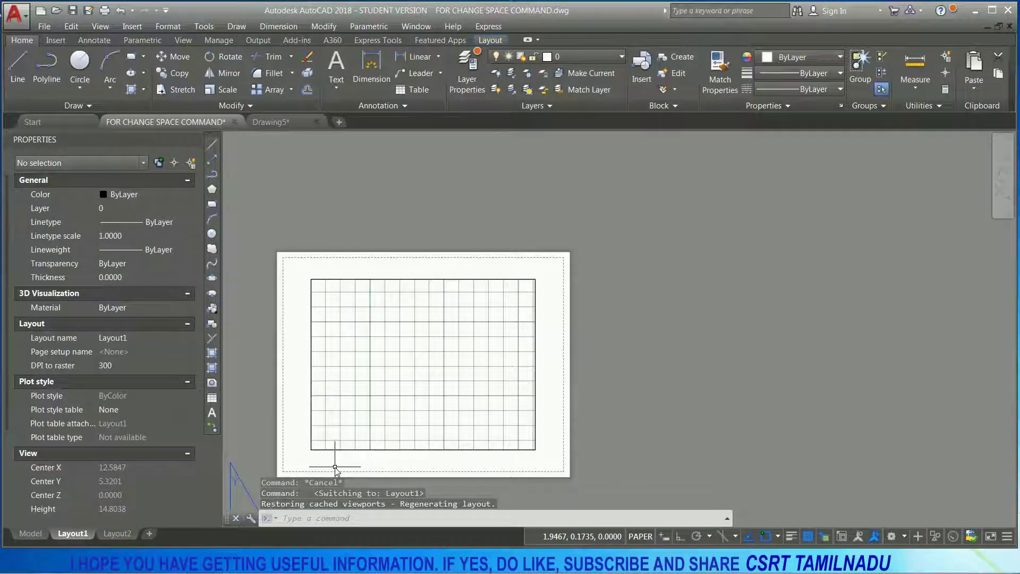
Modify Layout1's page setup to use ISO A4 paper in portrait orientation.
scroll(332, 464, down, 2)
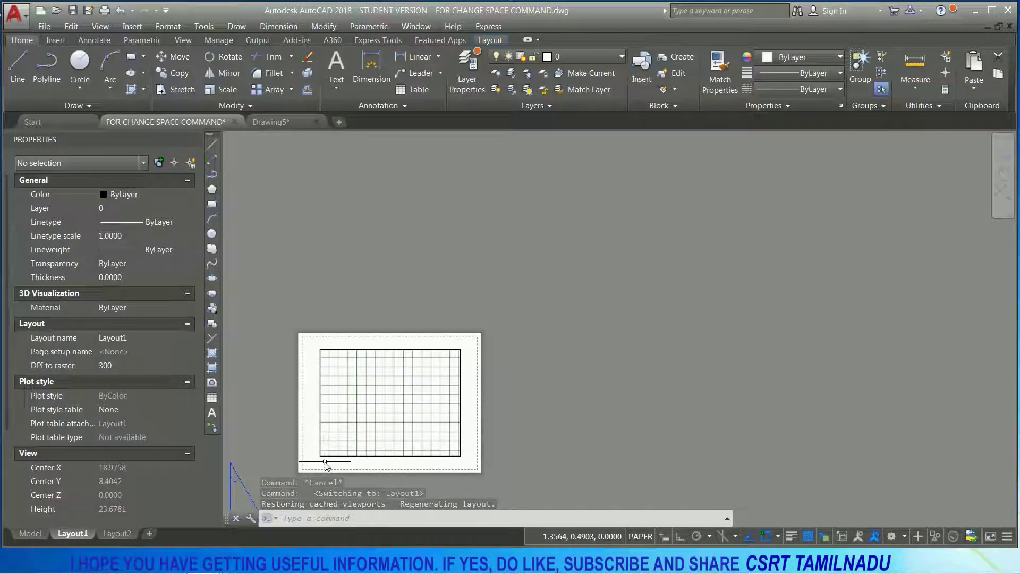
text(page)
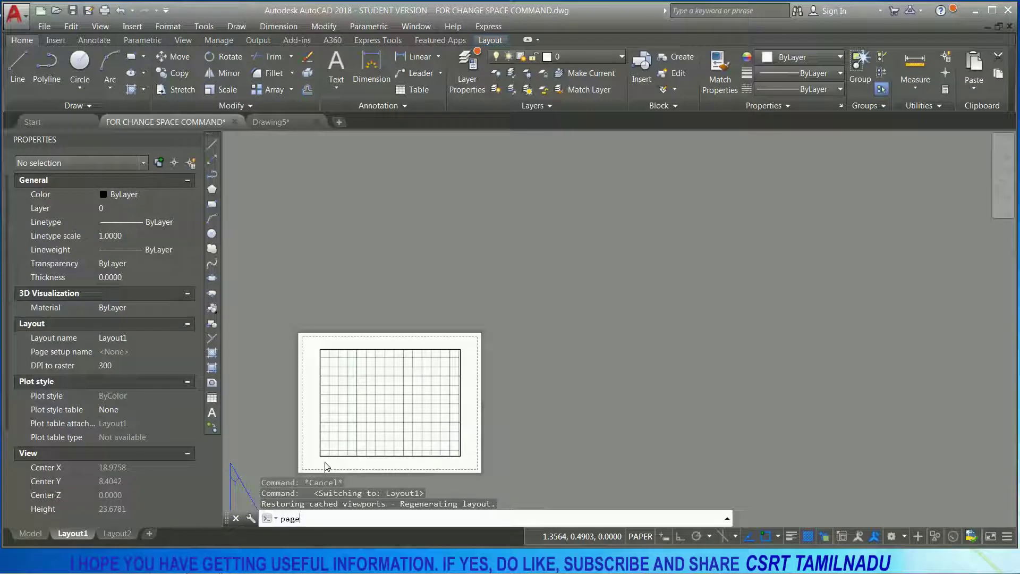
key(Return)
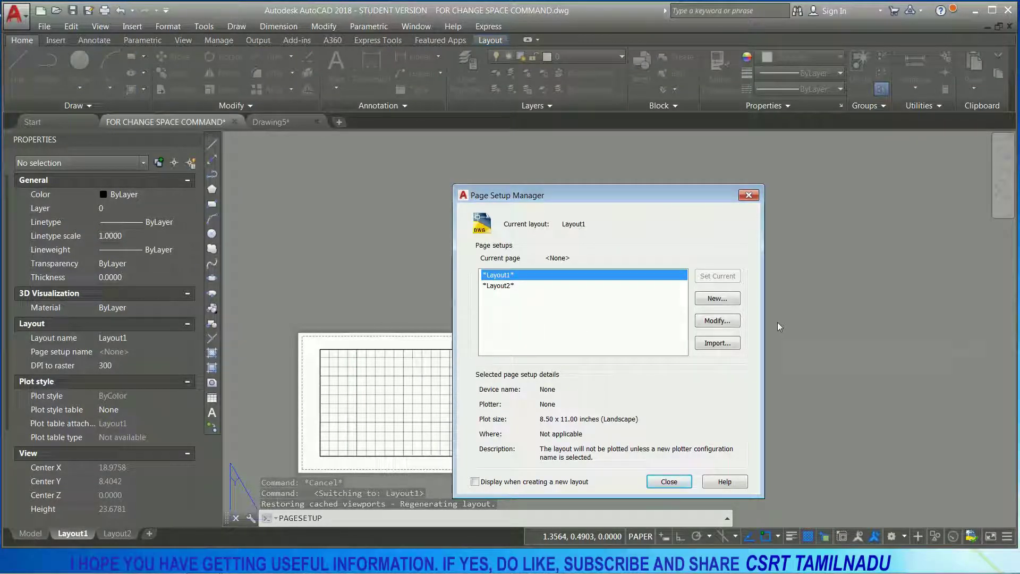
click(727, 324)
click(728, 323)
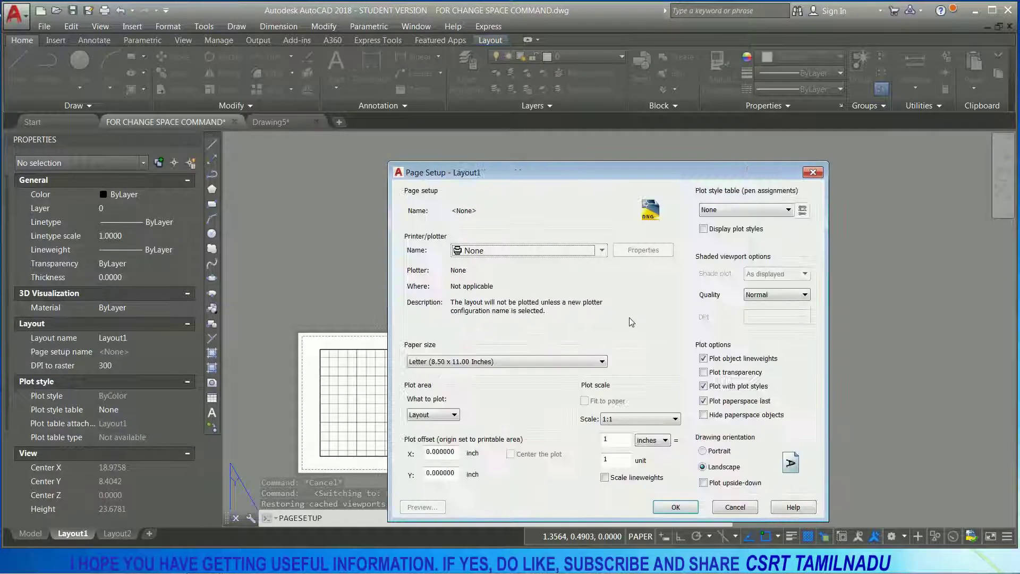
click(476, 362)
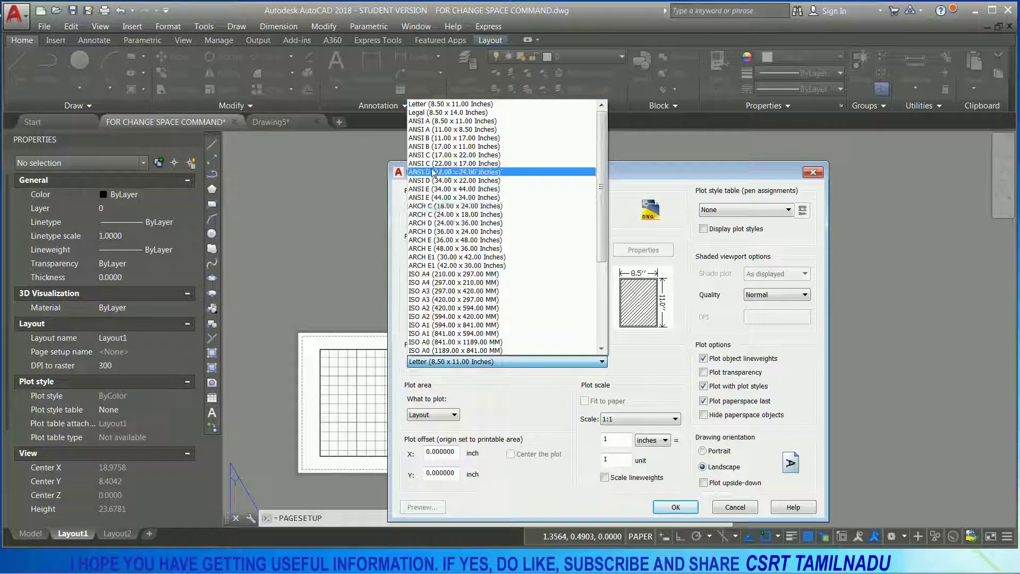
click(456, 274)
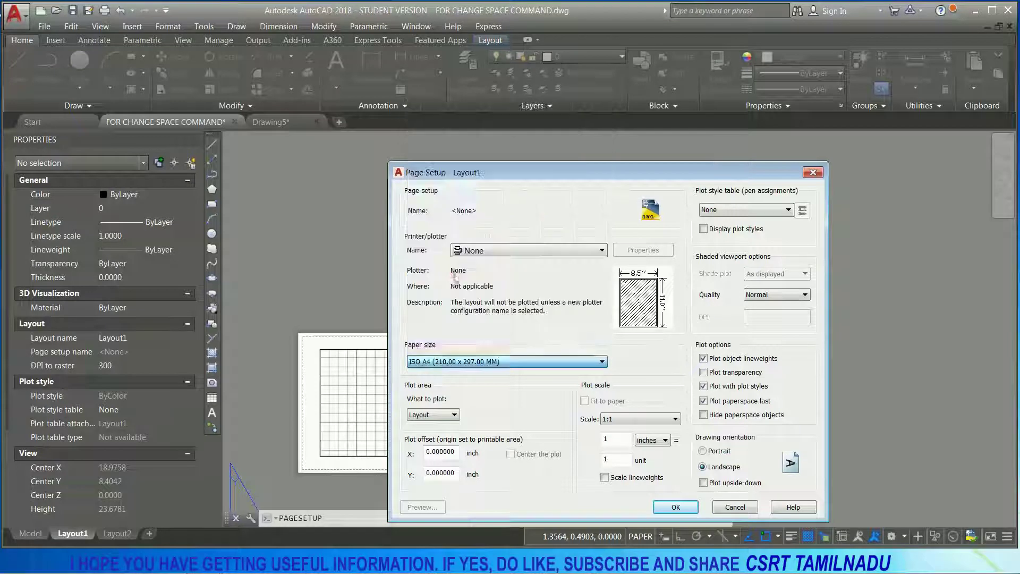
click(703, 451)
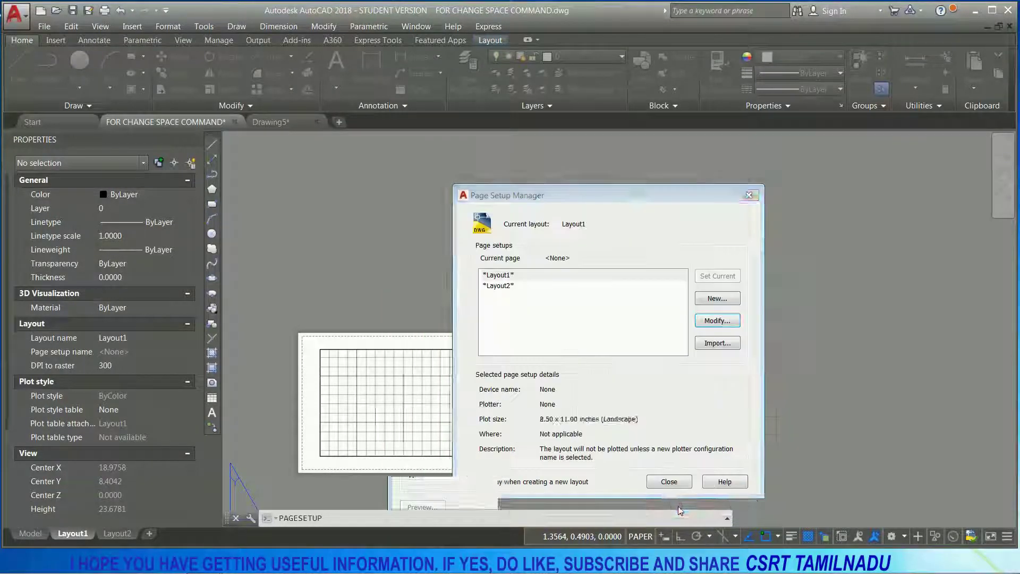
click(676, 507)
click(668, 481)
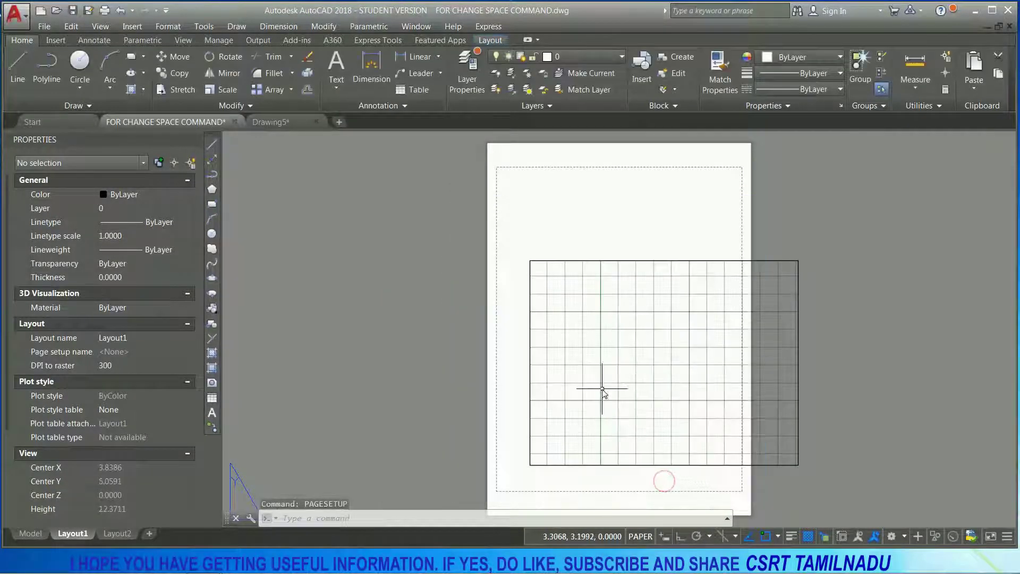
Centre the sheet and draw a rectangle near the top of Layout1.
scroll(616, 407, down, 3)
scroll(605, 396, up, 3)
scroll(607, 402, down, 2)
middle_drag(606, 400, 465, 389)
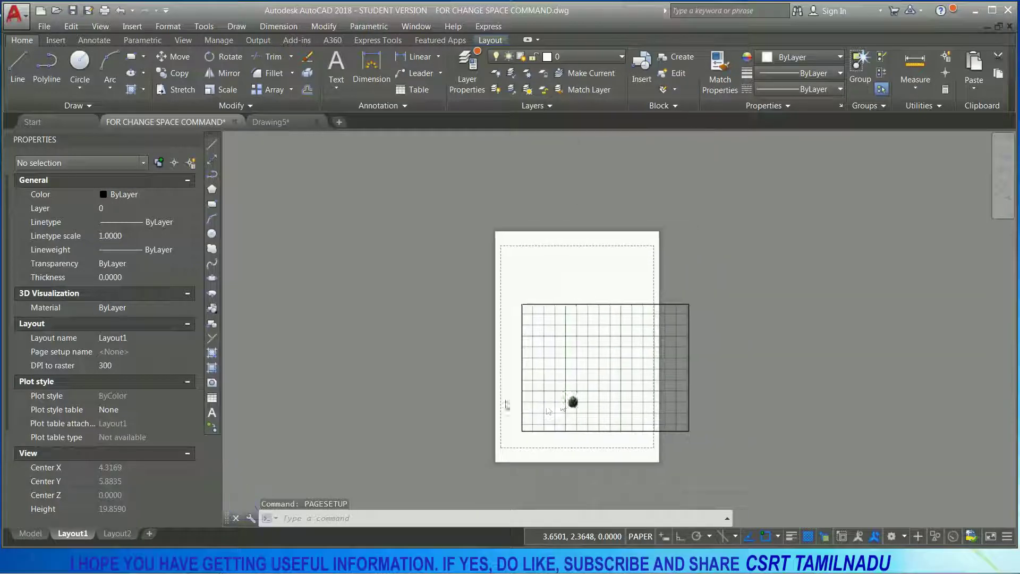
scroll(395, 230, up, 3)
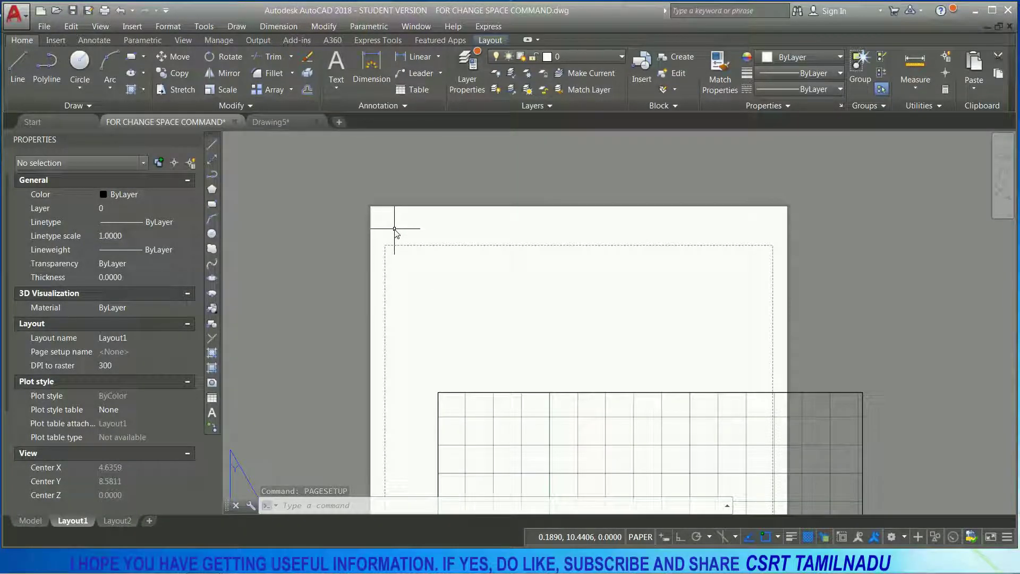
scroll(400, 230, down, 3)
text(rec)
key(Return)
click(404, 236)
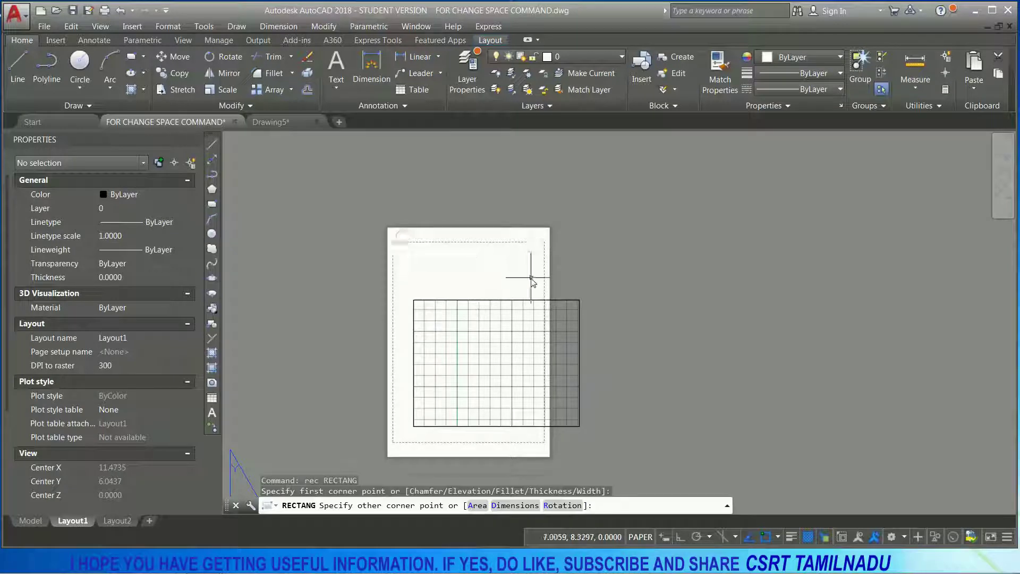
click(532, 277)
Draw a circle on the viewport grid.
text(c)
key(Return)
click(454, 348)
click(501, 327)
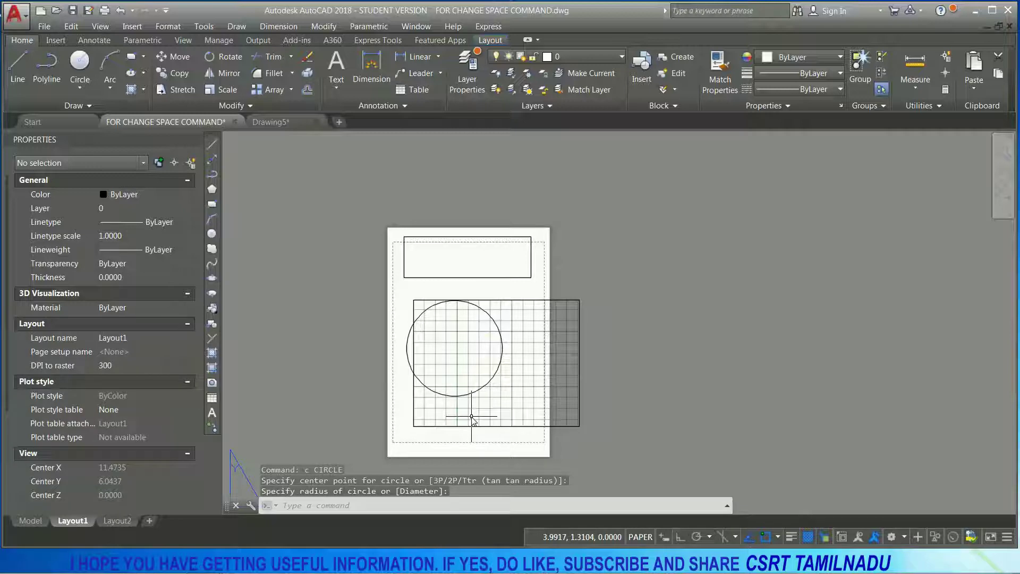
Insert an empty three-column table near the sheet's lower left.
text(TB)
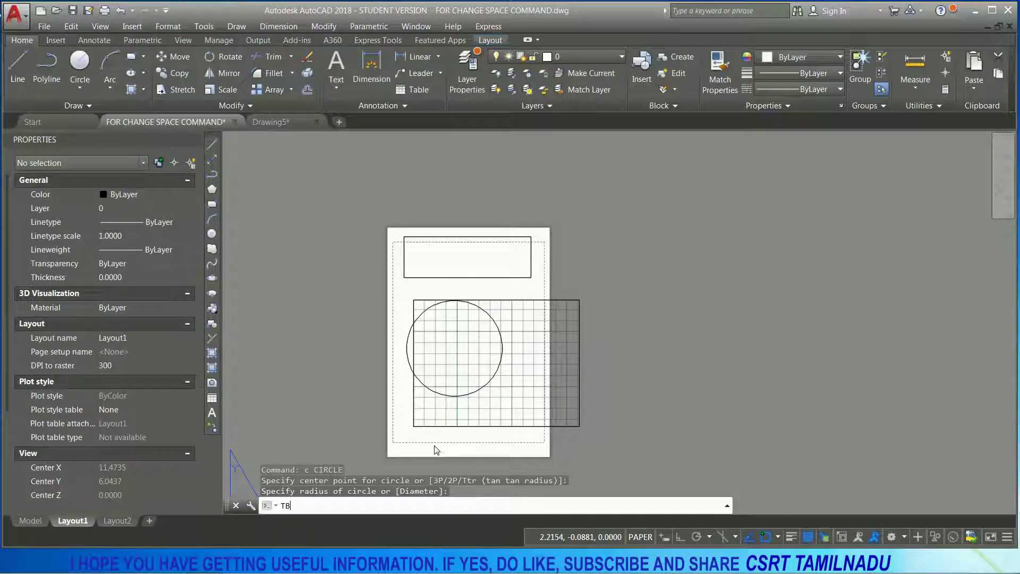
key(Return)
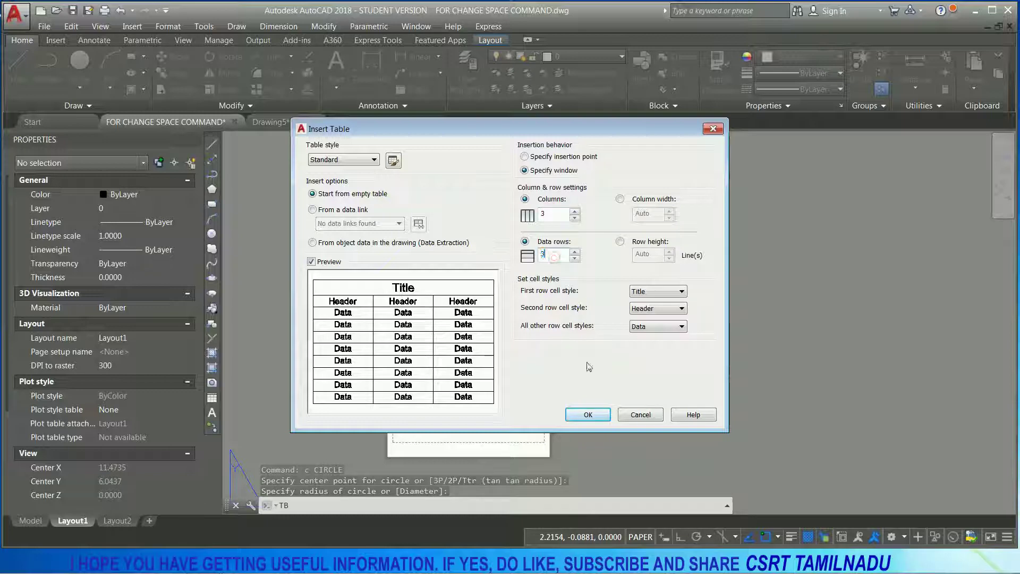
click(589, 414)
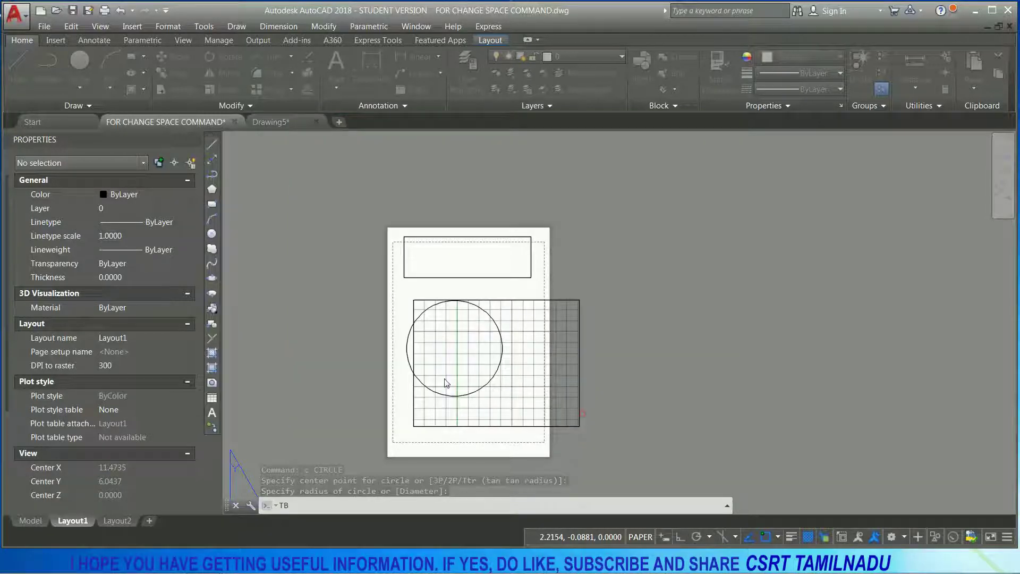
click(395, 381)
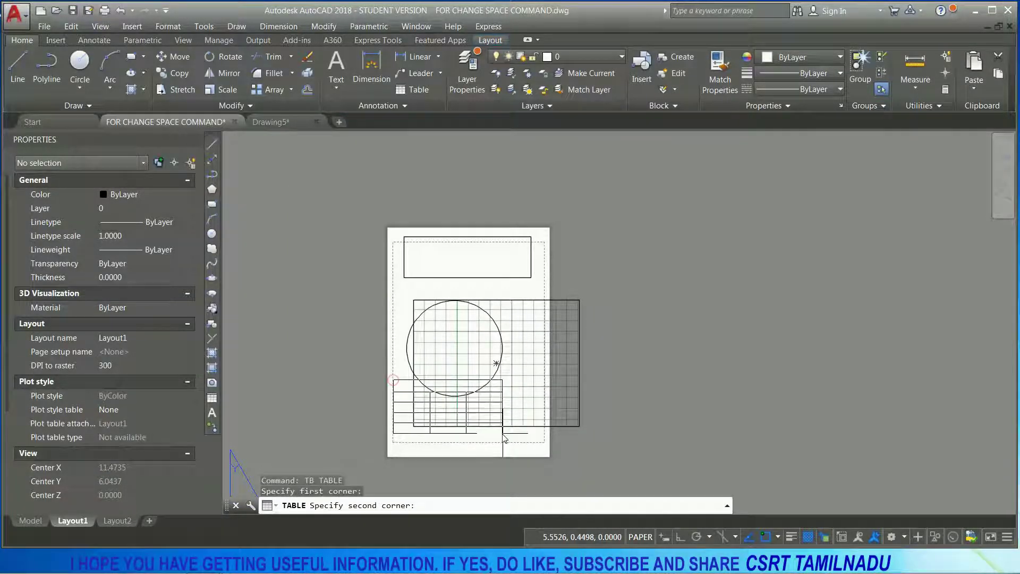
click(531, 447)
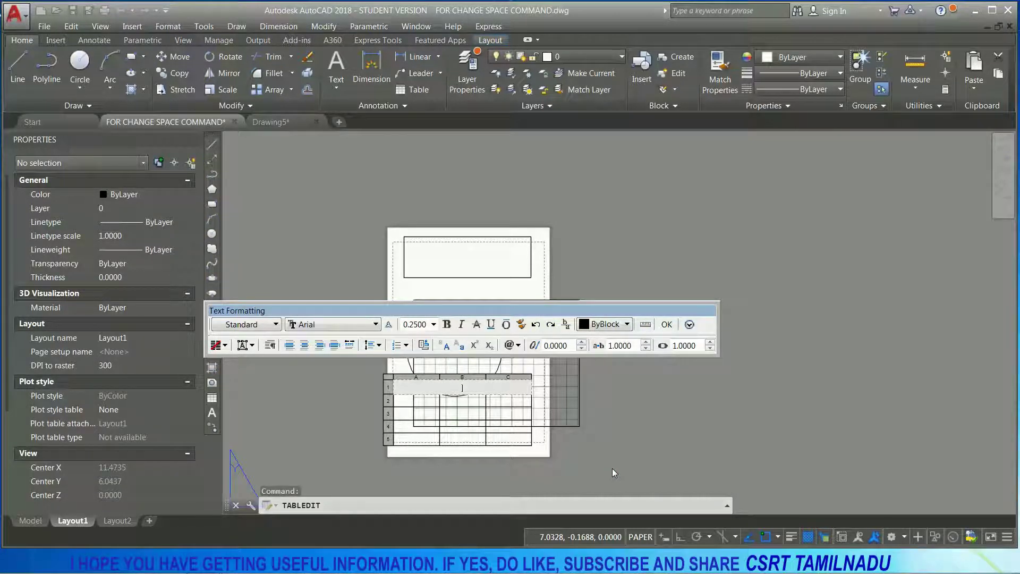
key(Escape)
key(Escape)
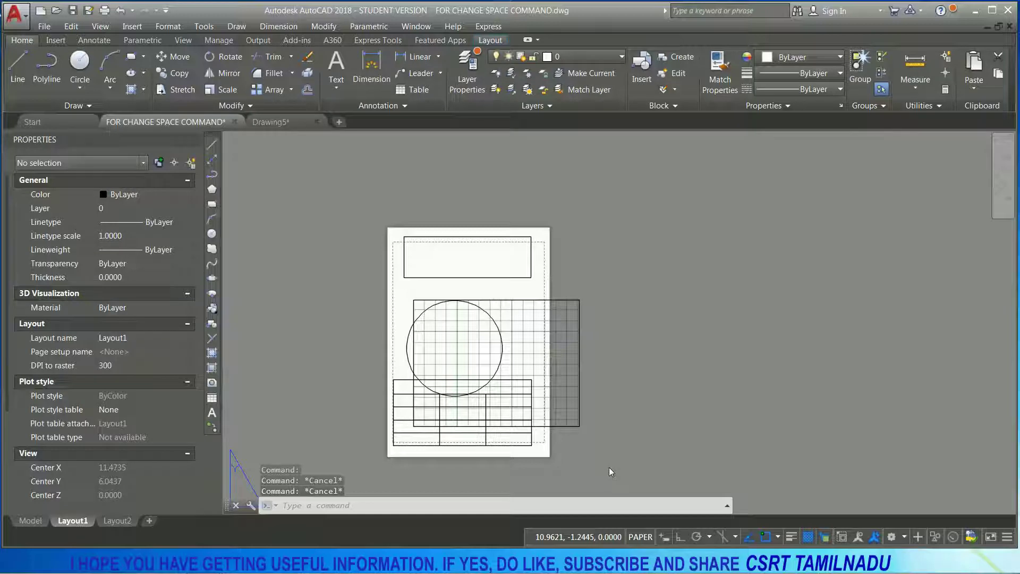
key(ctrl+p)
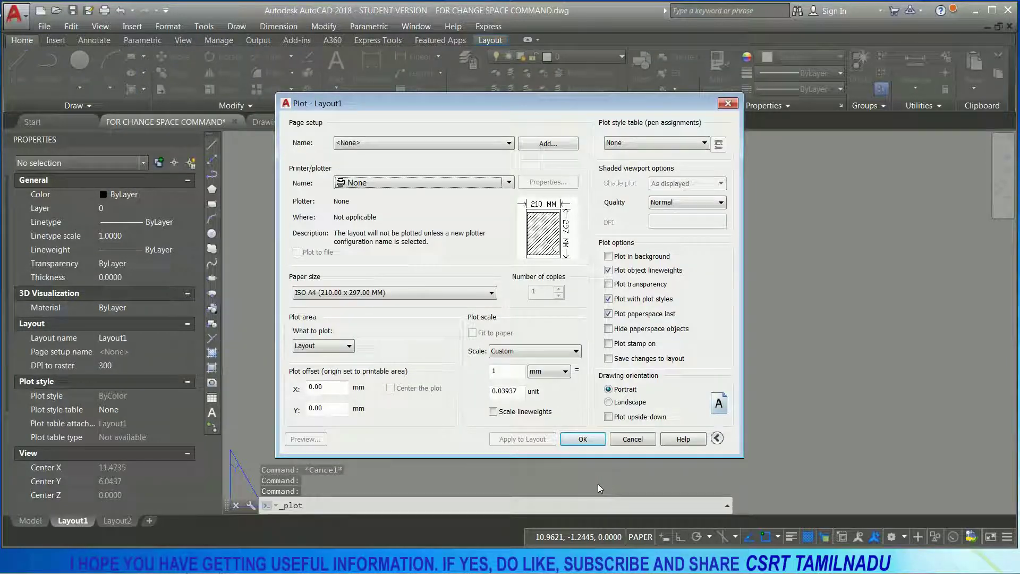
Apply the previous plot's page setup, preview the Layout1 plot, then close it without plotting.
click(425, 143)
click(405, 160)
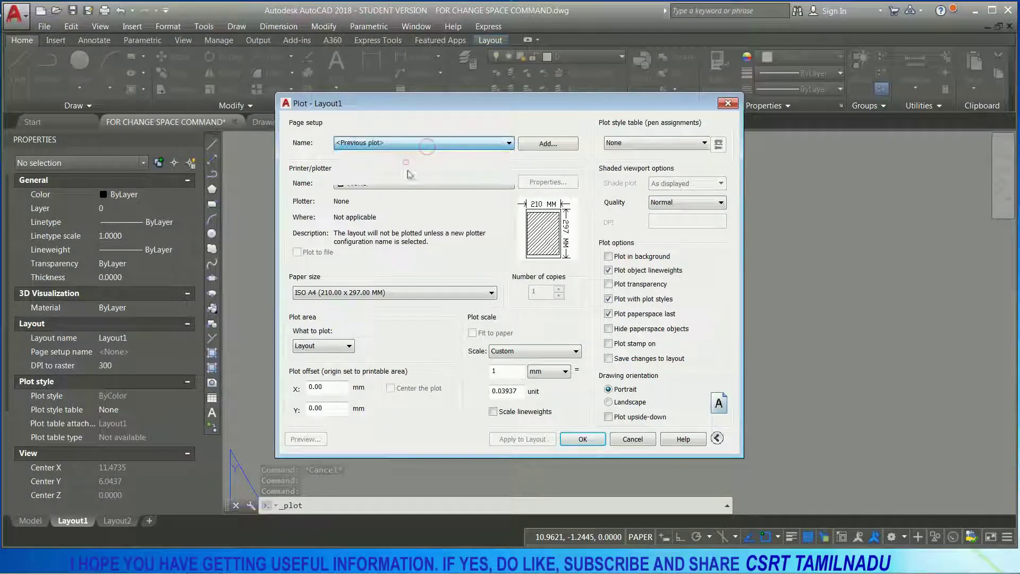
click(306, 441)
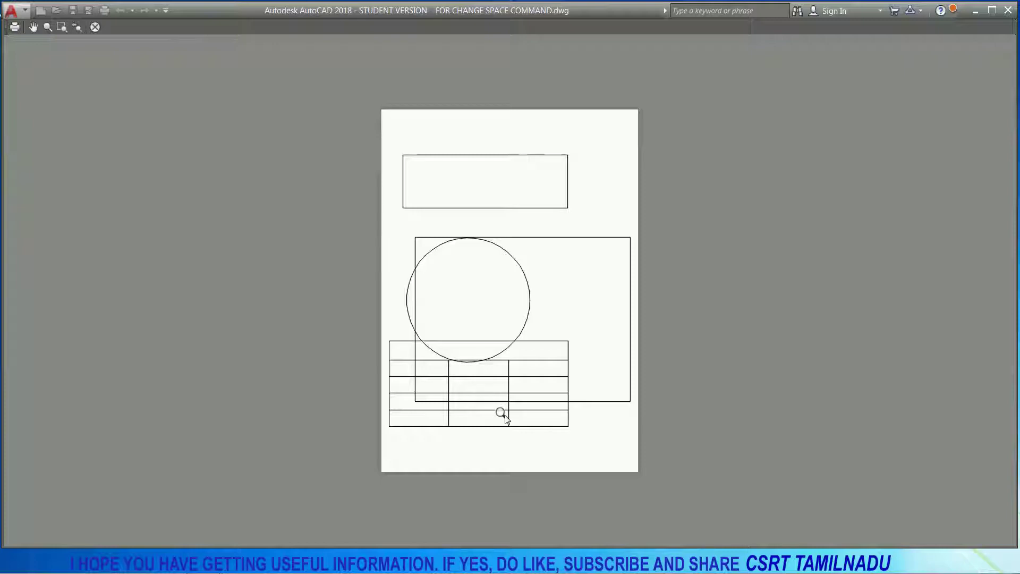
key(Escape)
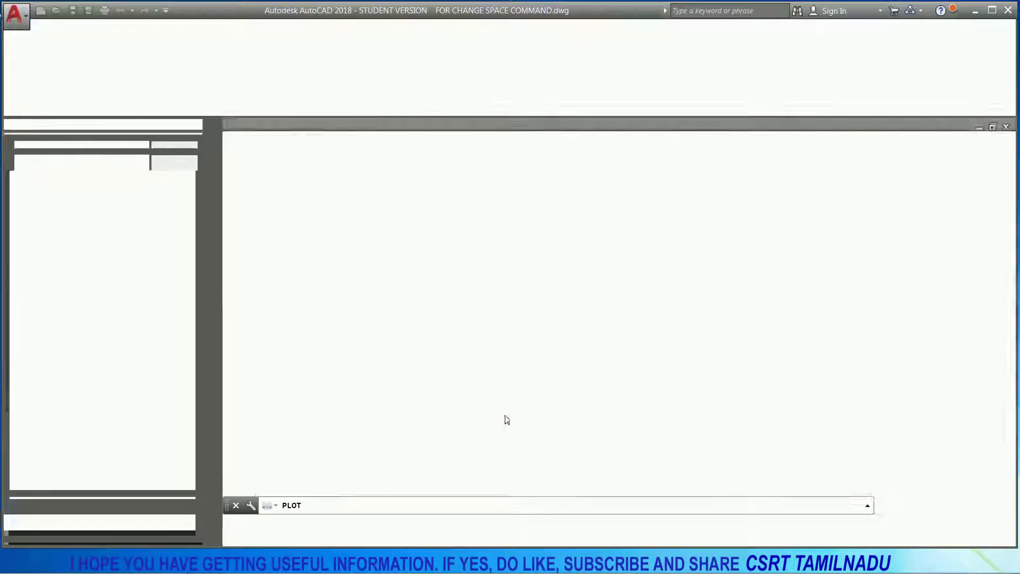
key(Return)
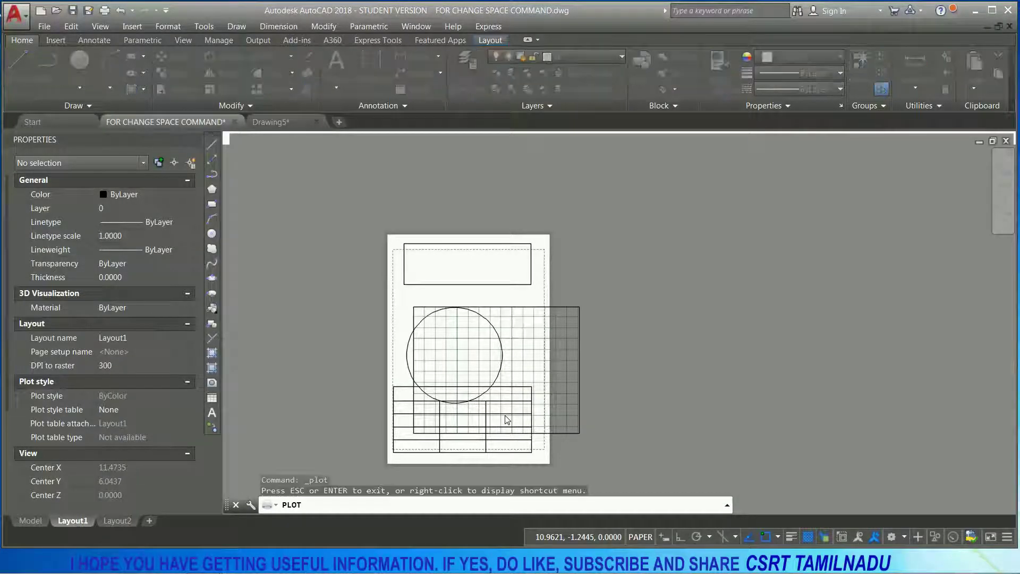
key(Escape)
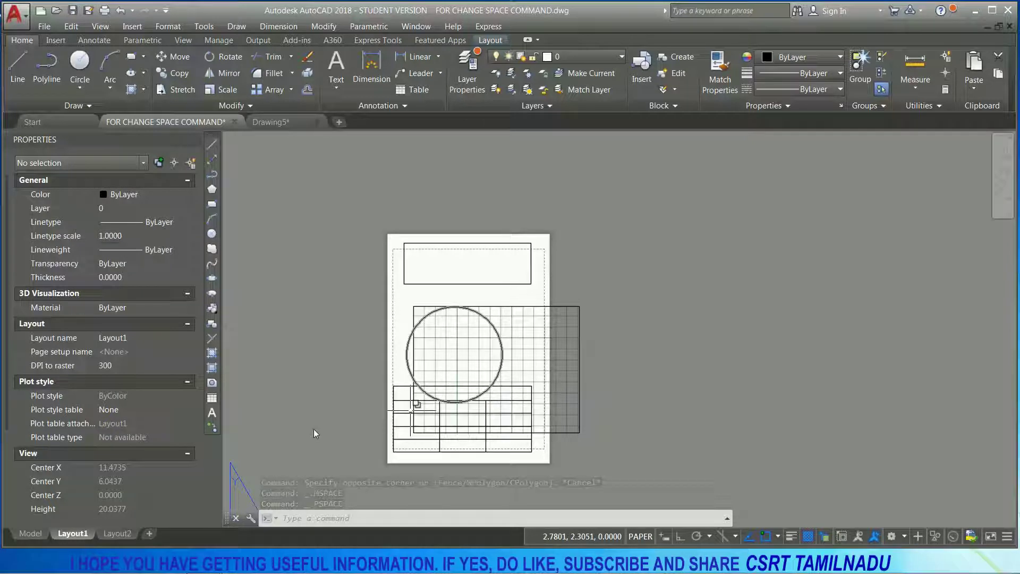
Window-select the table on Layout1 and delete it.
click(467, 284)
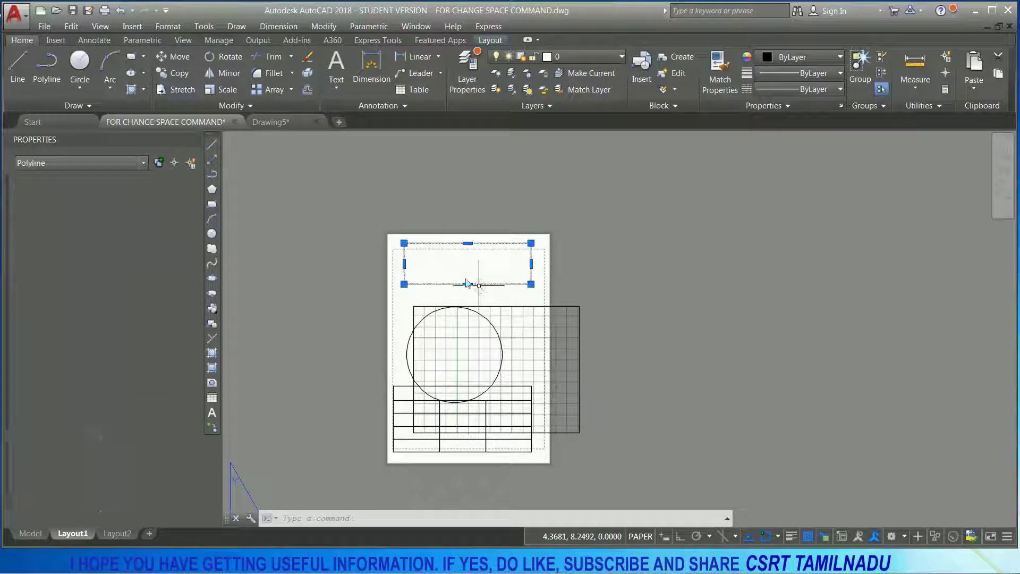
click(487, 319)
key(Escape)
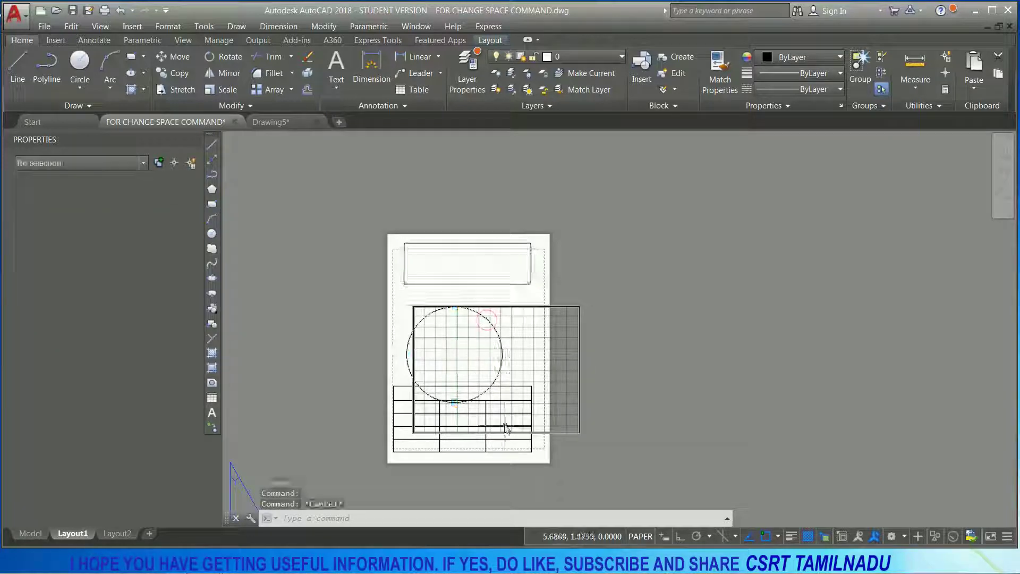
click(527, 437)
click(388, 380)
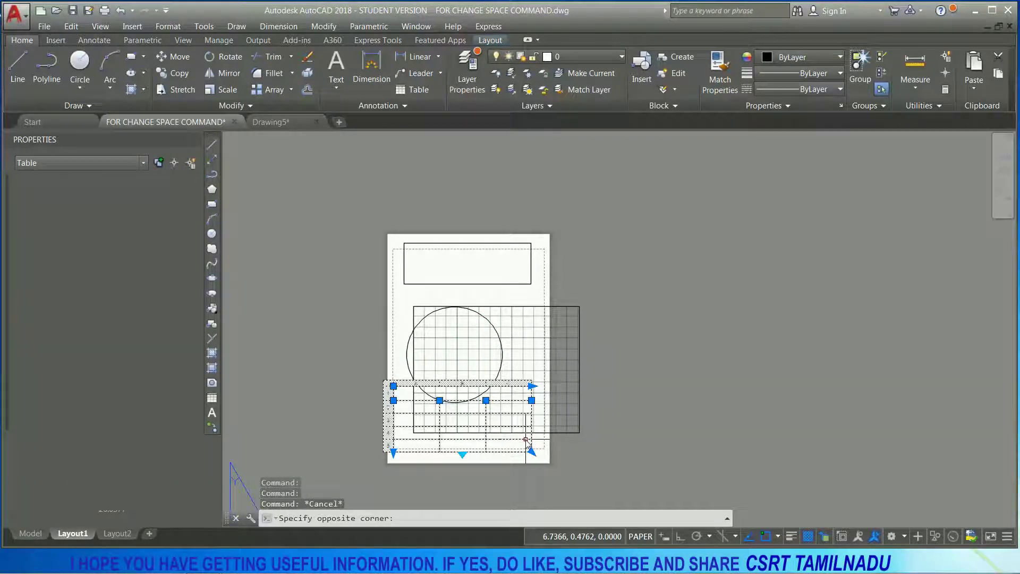
key(Delete)
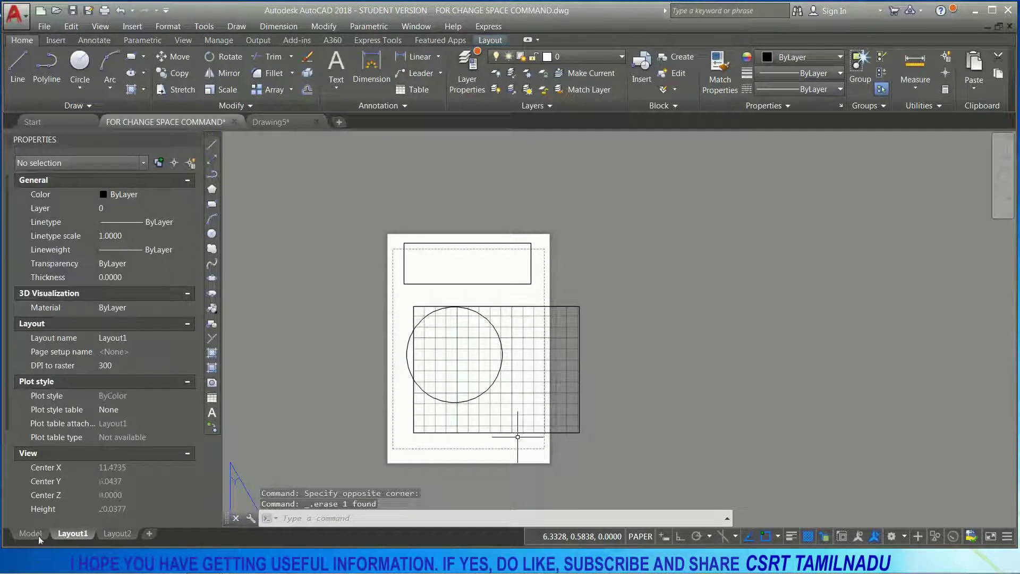
Inspect model space, select the cloud polyline, glance at Layout2, and return to Layout1.
click(36, 532)
scroll(619, 403, up, 5)
scroll(627, 425, down, 2)
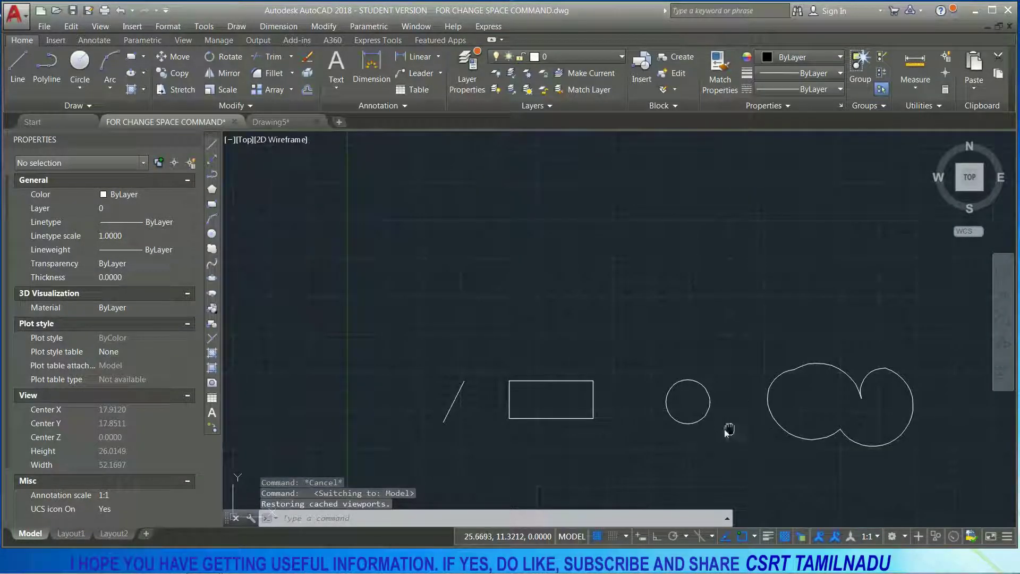
middle_drag(941, 462, 535, 375)
scroll(488, 368, down, 2)
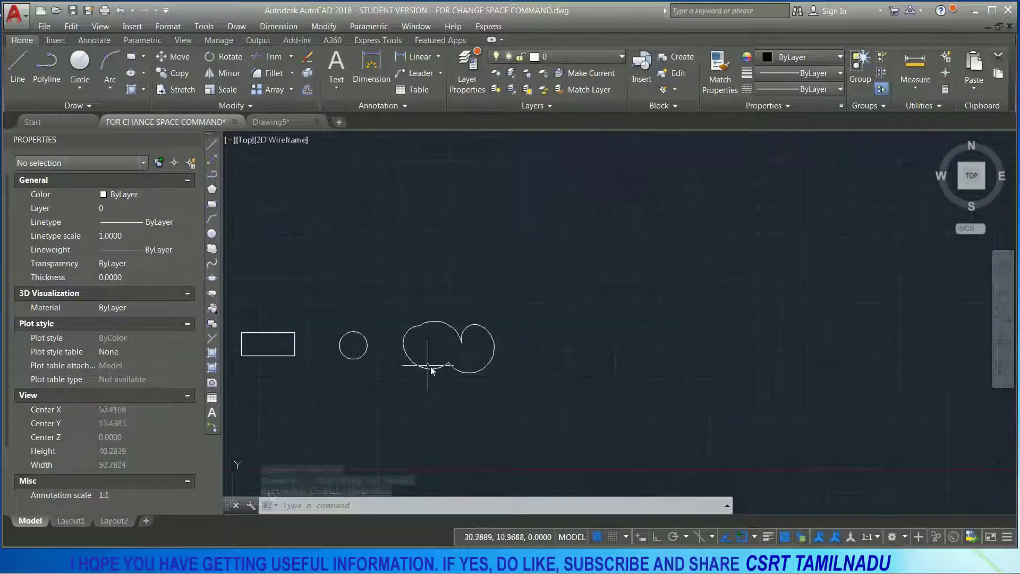
click(480, 365)
click(397, 271)
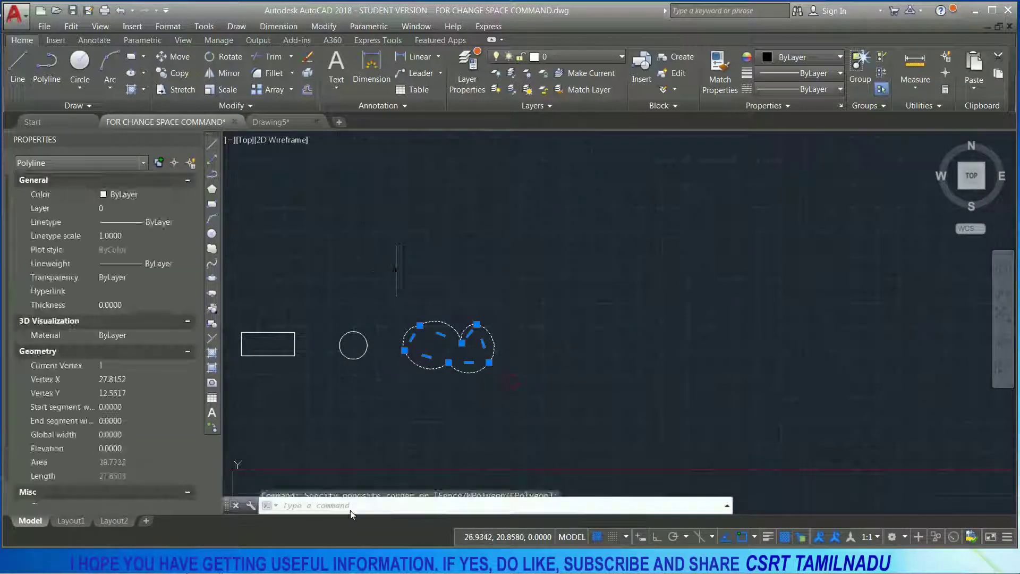
click(115, 521)
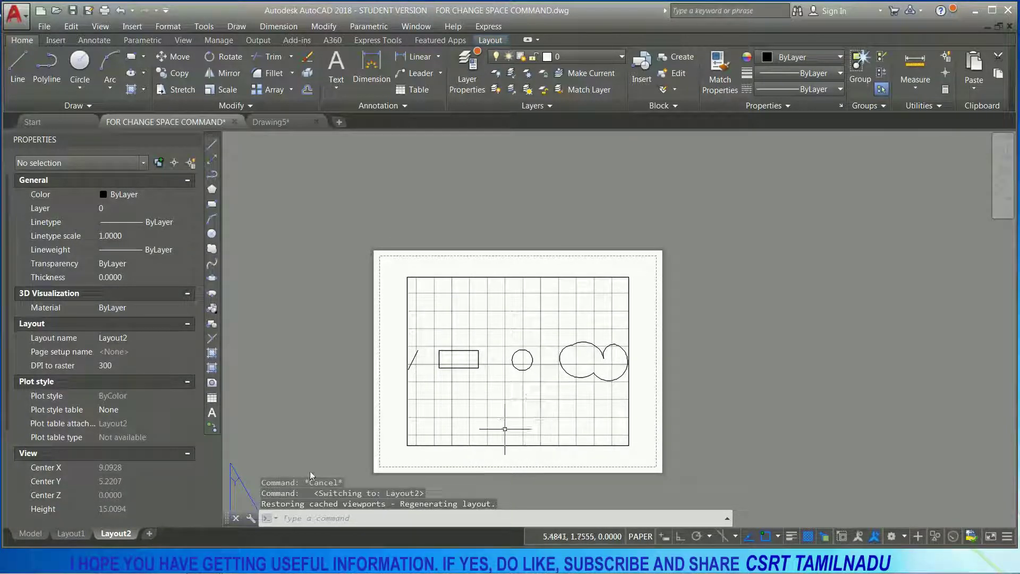
click(26, 534)
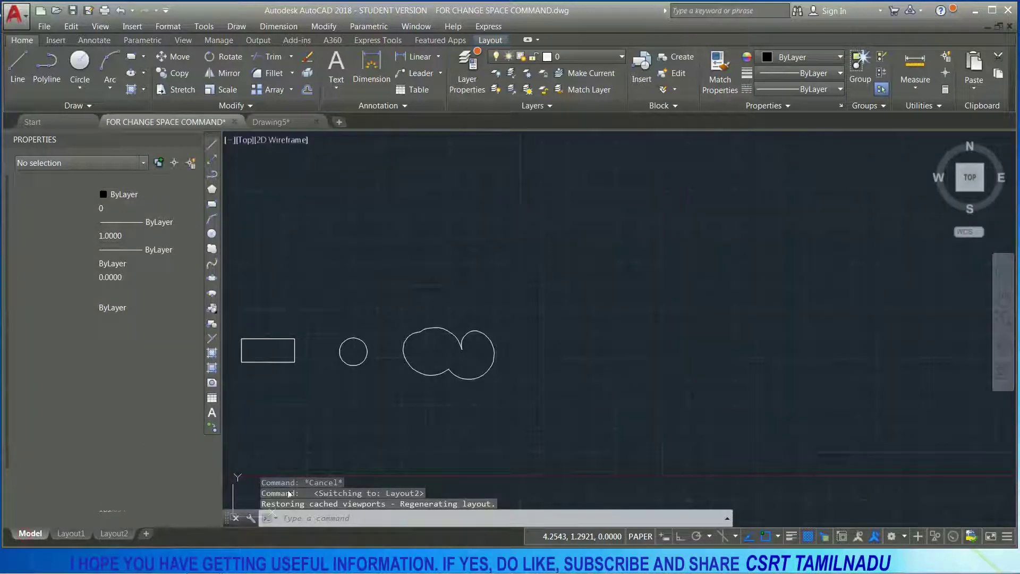
click(67, 533)
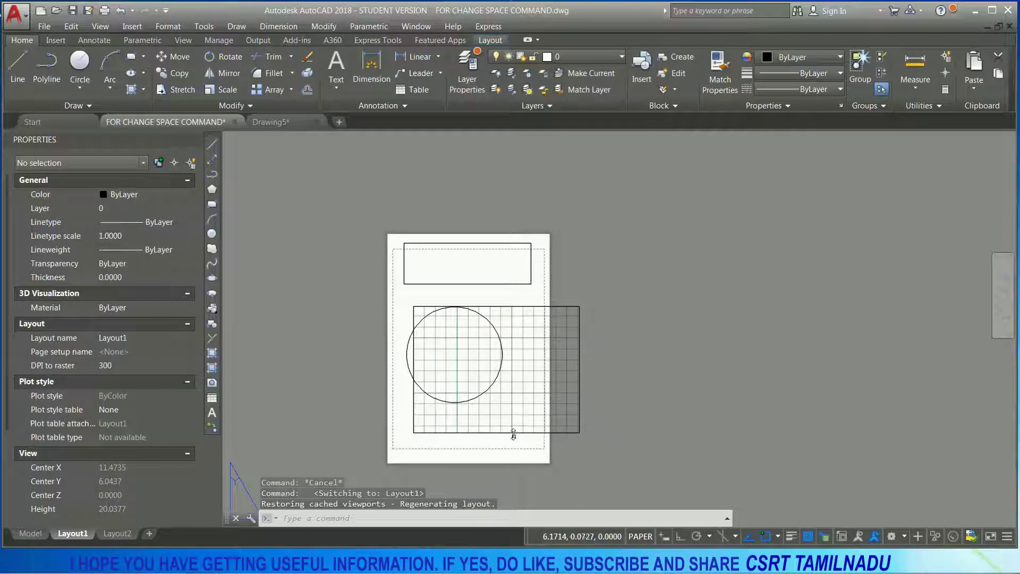
Activate the Layout1 viewport and zoom it to show all objects.
double_click(515, 416)
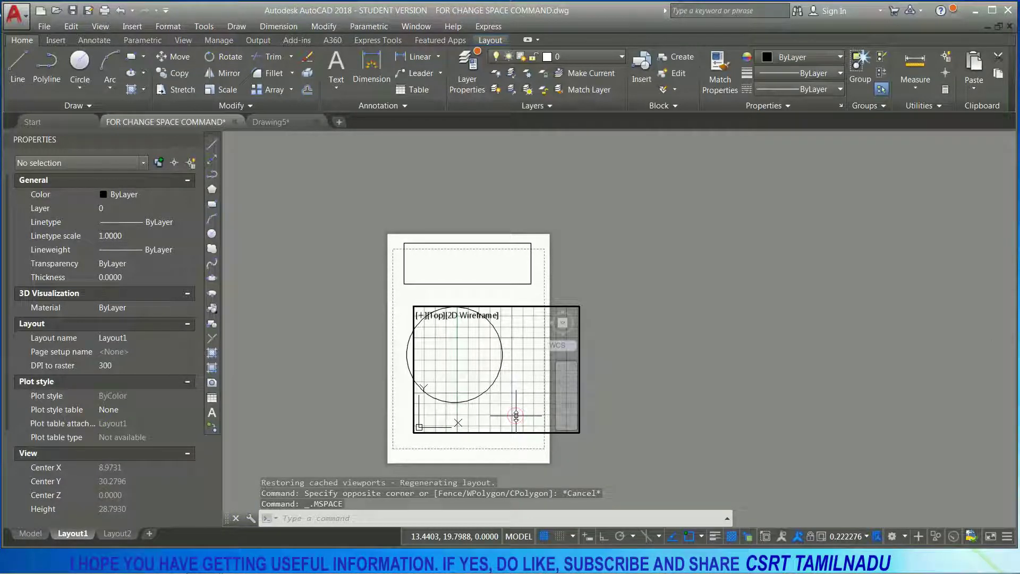
scroll(513, 425, down, 1)
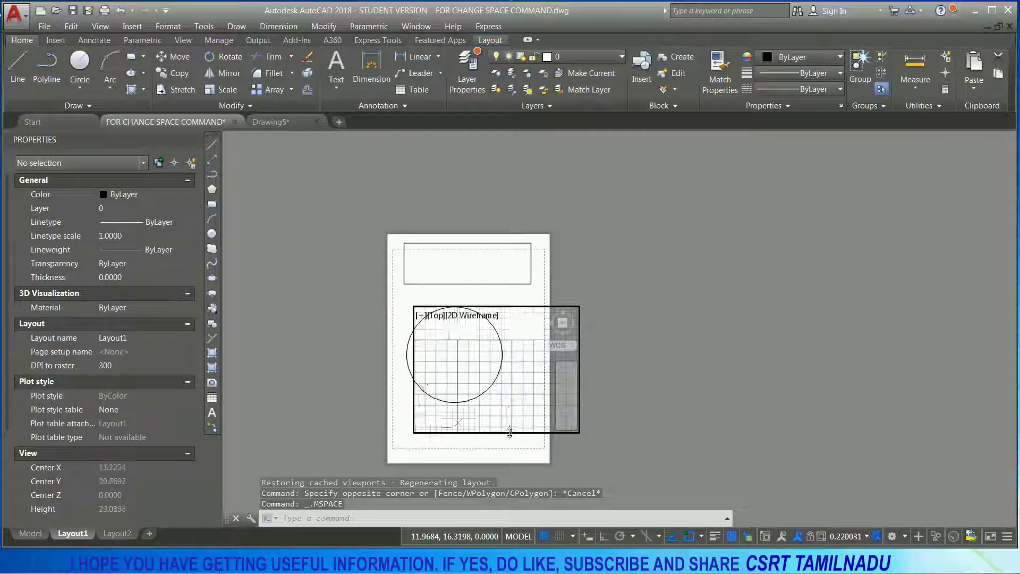
scroll(510, 433, down, 5)
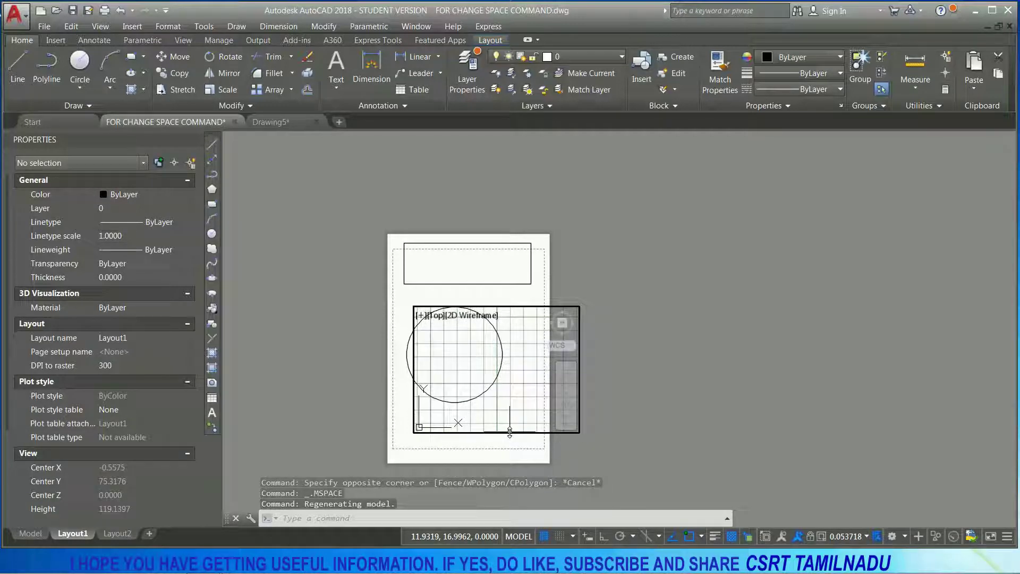
text(z)
key(Return)
text(a)
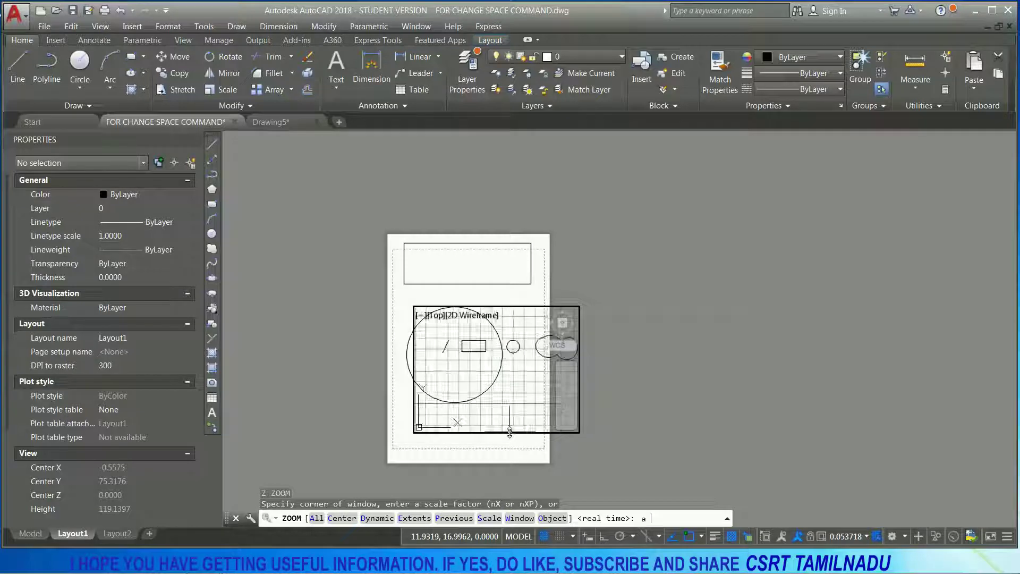
key(Return)
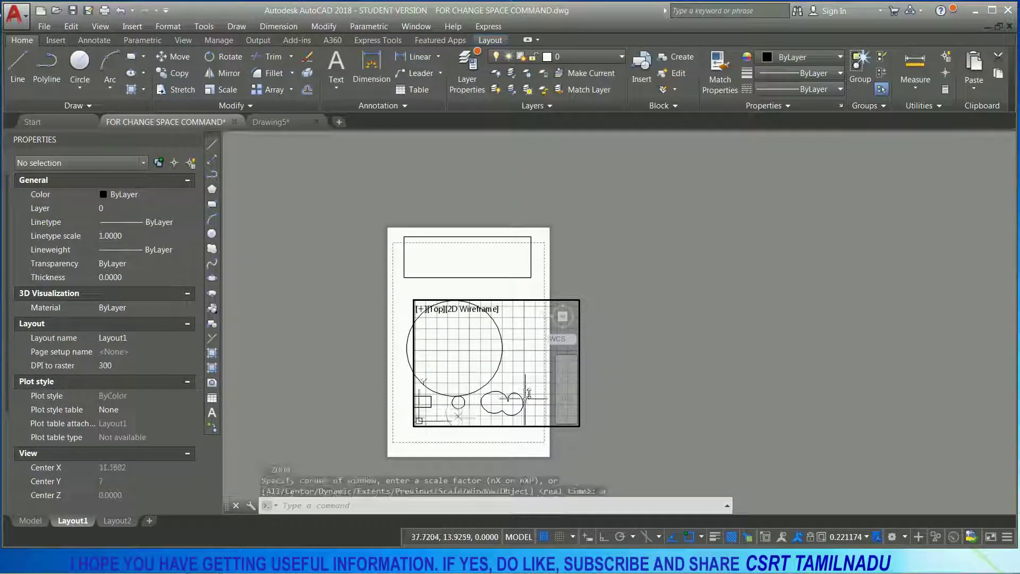
Select the cloud-shaped polyline inside the viewport and begin entering CHSPACE.
scroll(532, 390, up, 3)
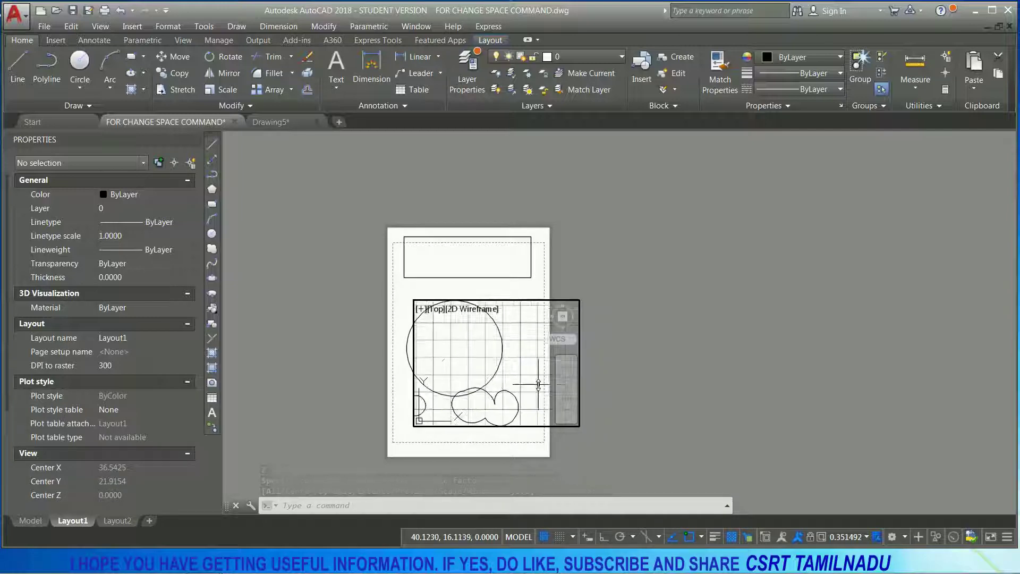
click(507, 390)
key(Escape)
key(Escape)
click(508, 391)
text(ch)
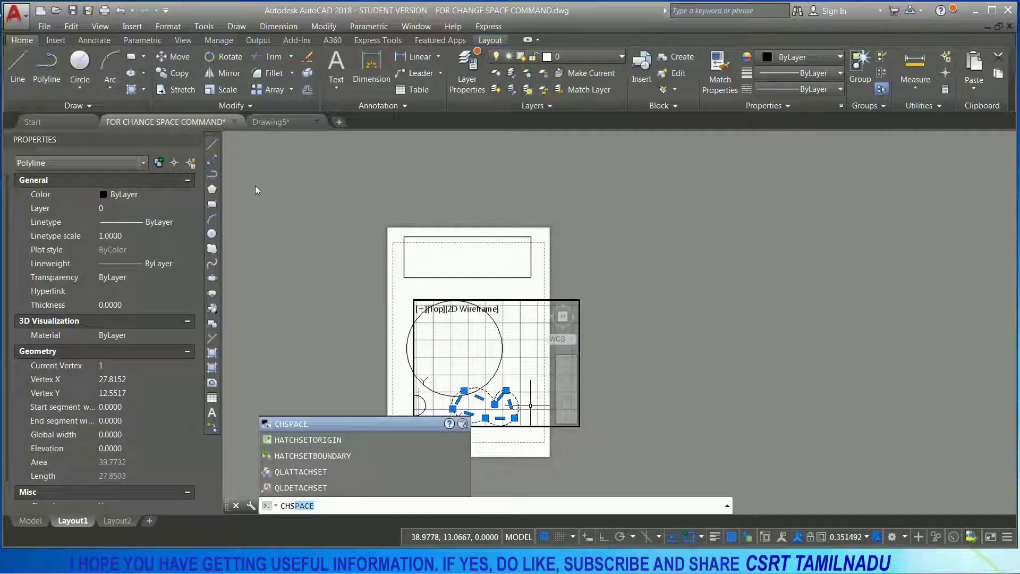
Move the cloud polyline into paper space and confirm model space no longer shows it.
key(Return)
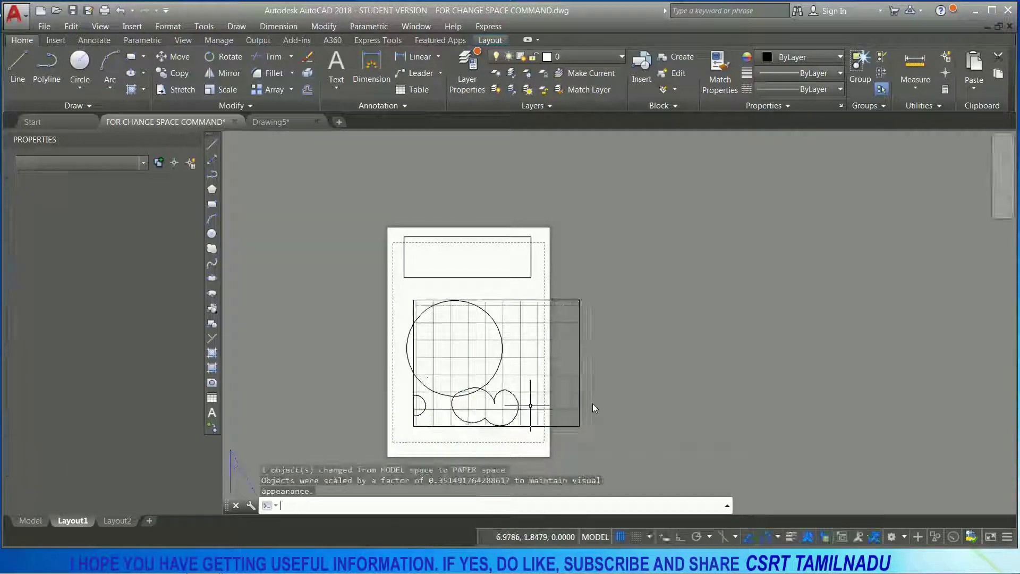
click(486, 426)
key(Escape)
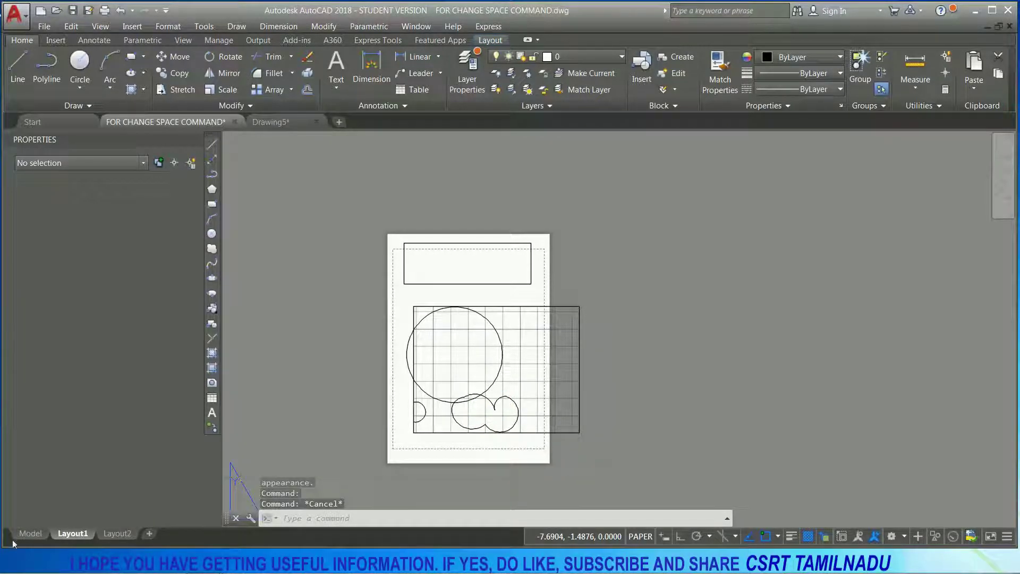
click(24, 534)
scroll(372, 364, down, 3)
scroll(504, 362, down, 2)
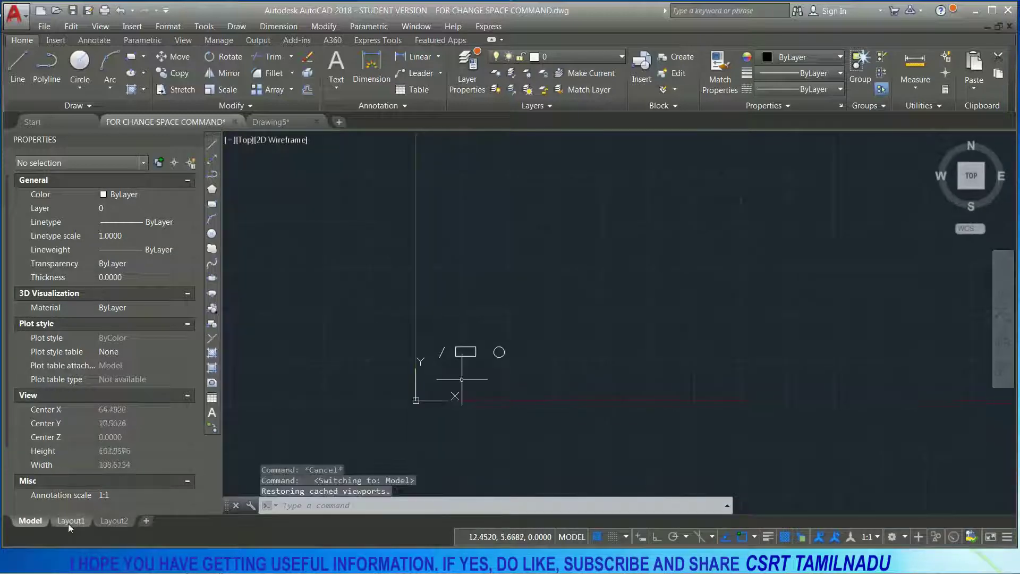
Back on Layout1, move the paper-space cloud polyline to a new spot on the sheet.
click(70, 520)
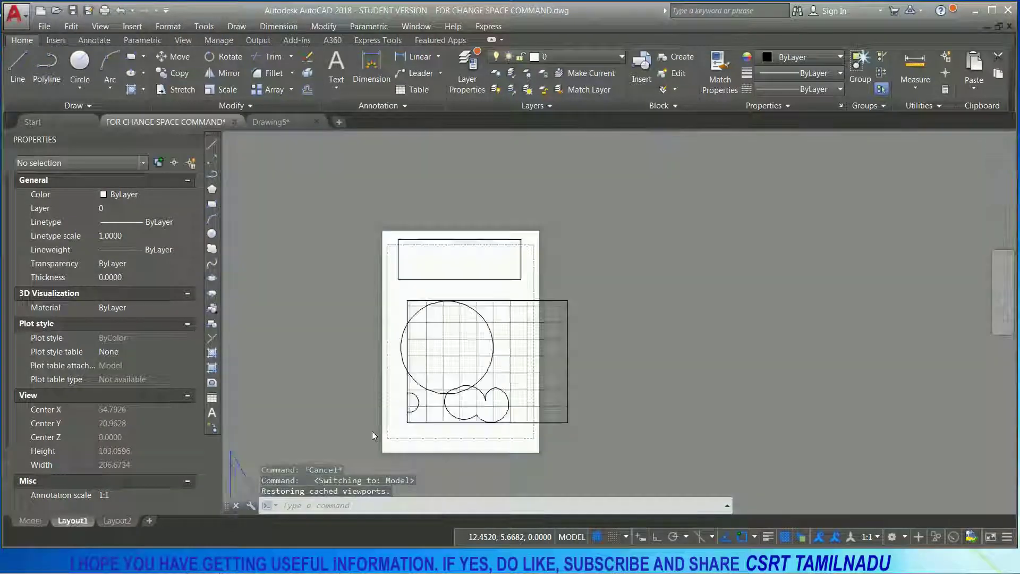
click(505, 404)
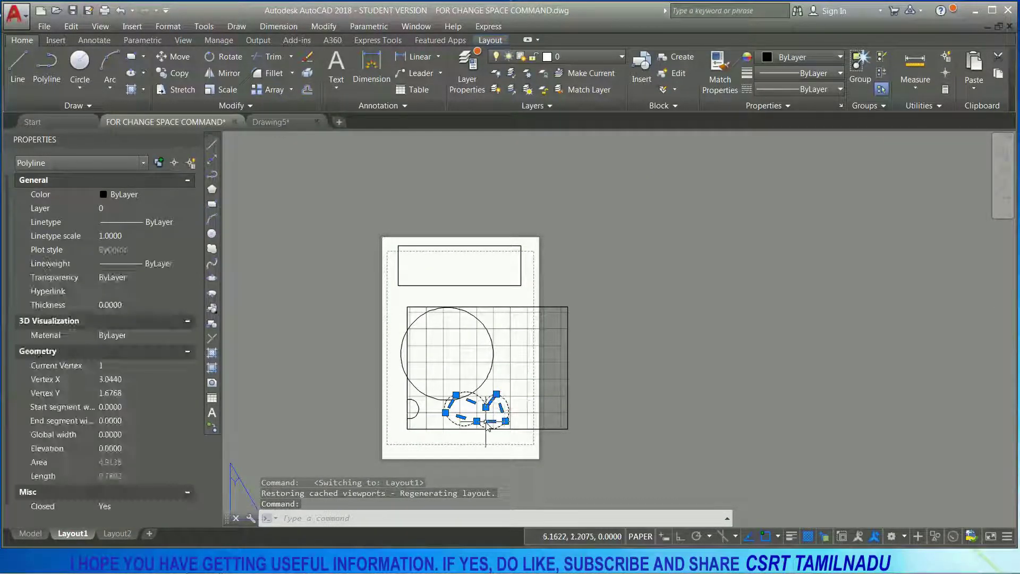
text(m)
key(Return)
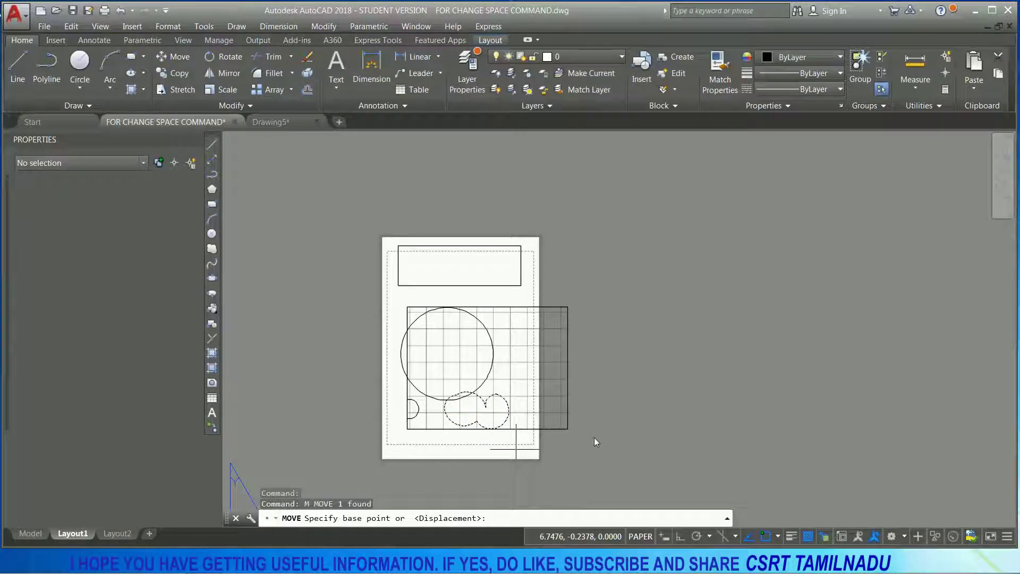
click(602, 432)
click(581, 454)
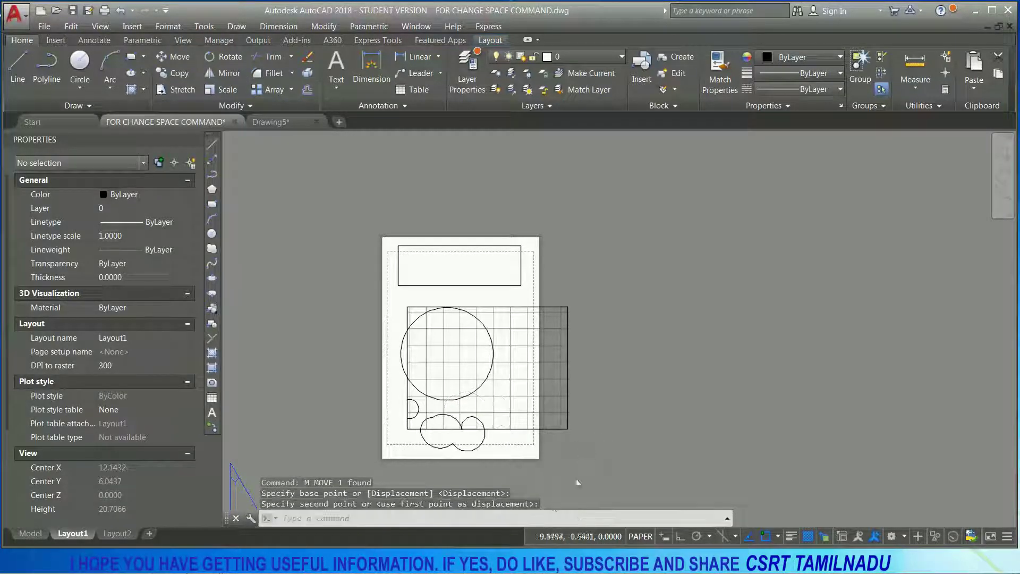
key(Escape)
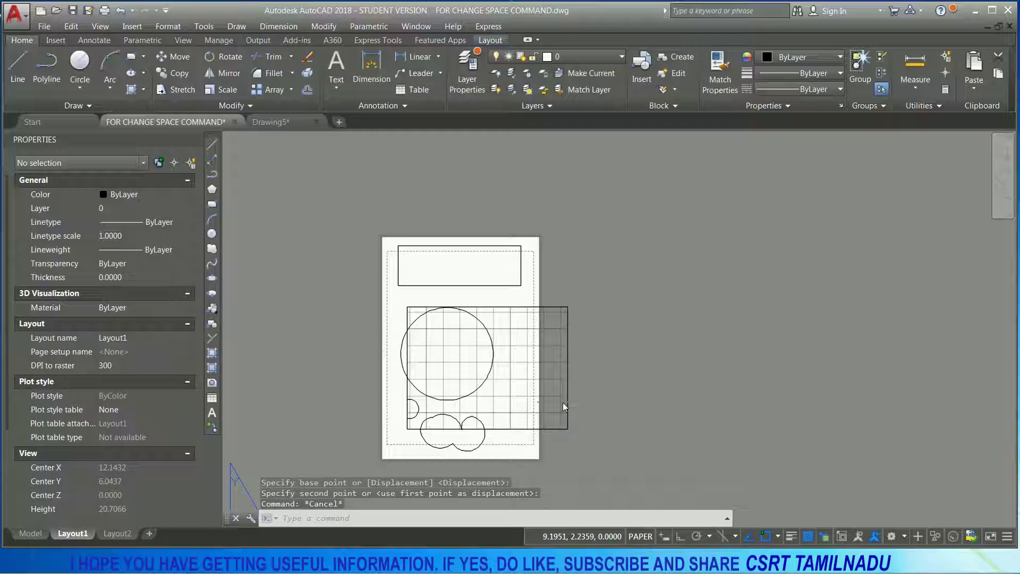
key(ctrl+p)
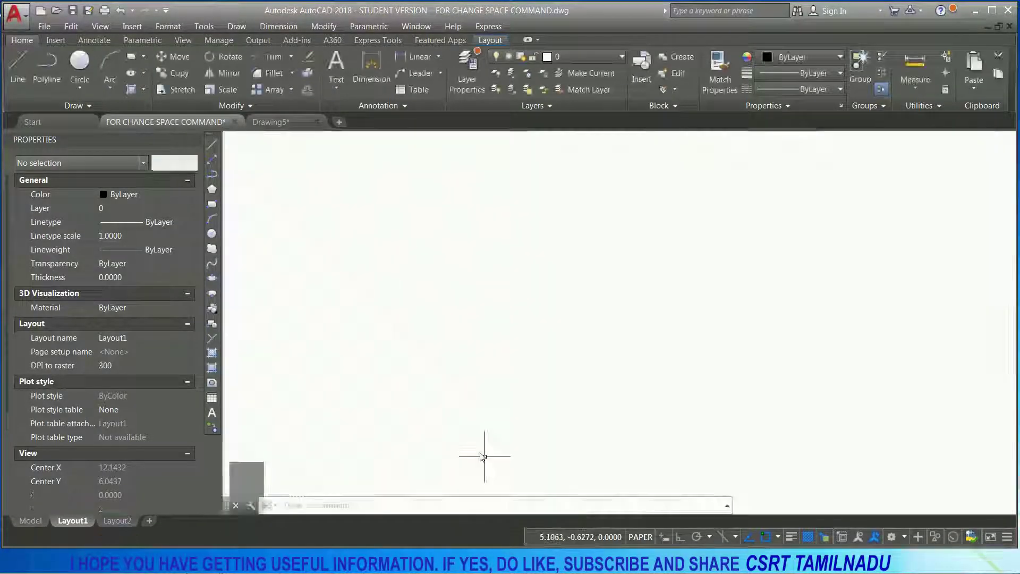
Close the plot preview and erase the cloud shape, big circle and top rectangle from Layout1.
key(Escape)
click(480, 449)
click(456, 420)
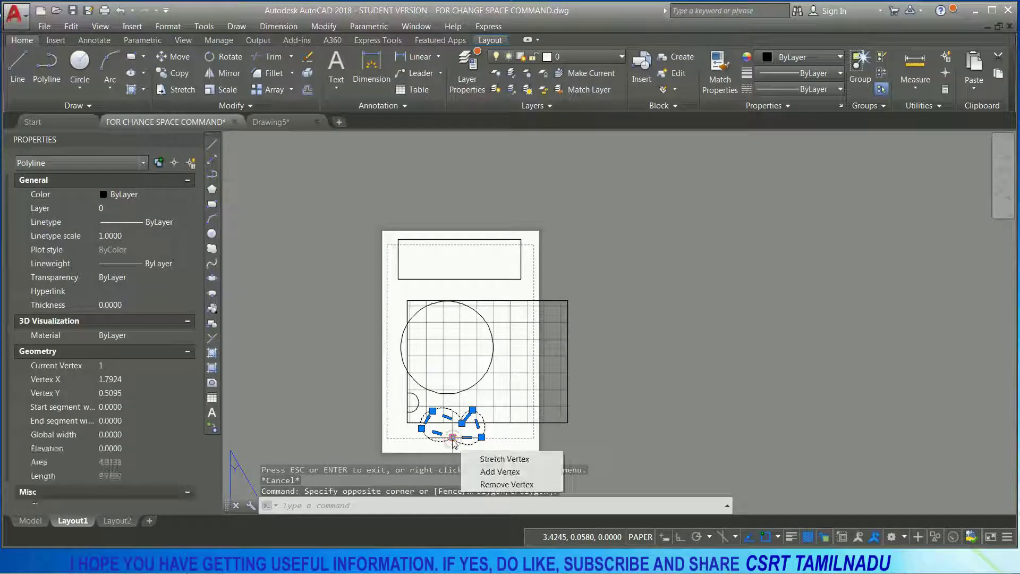
click(475, 384)
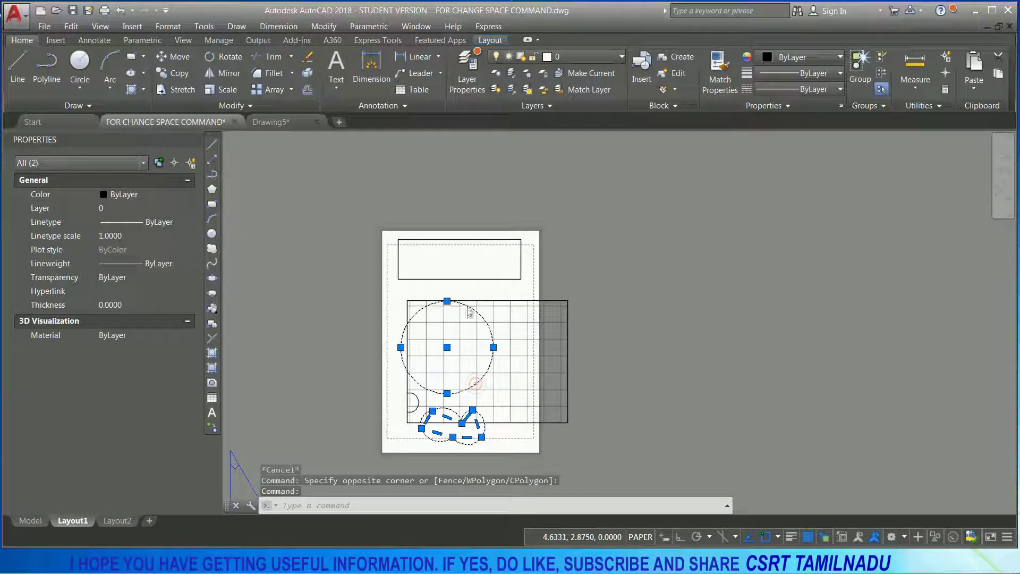
key(ctrl+shift+p)
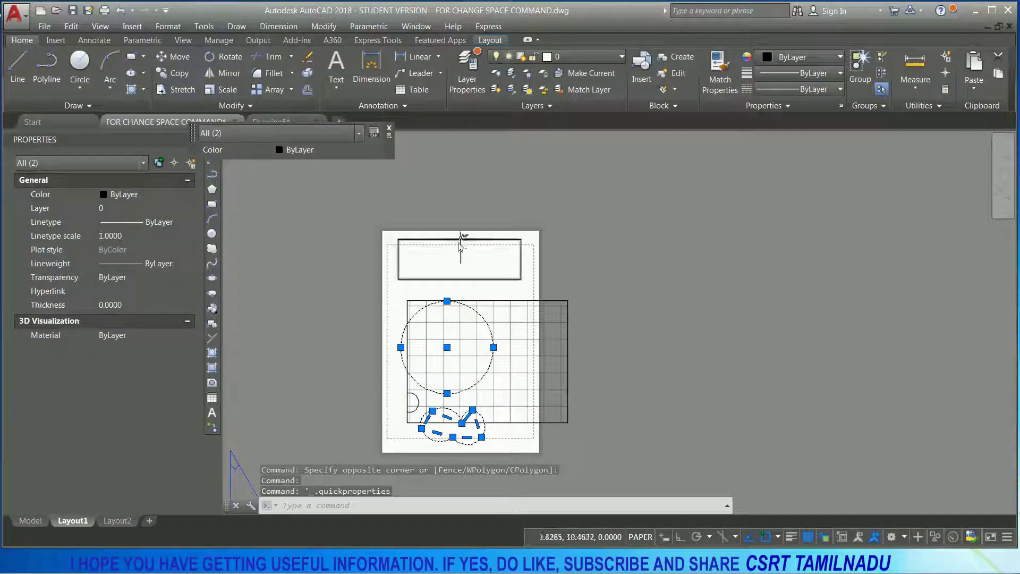
click(449, 279)
key(Delete)
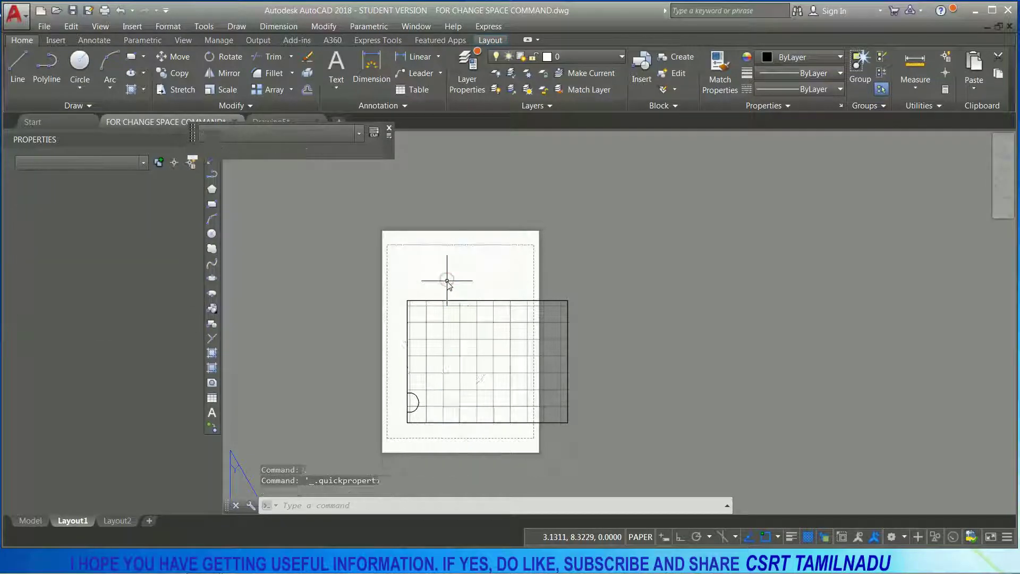
text(TB)
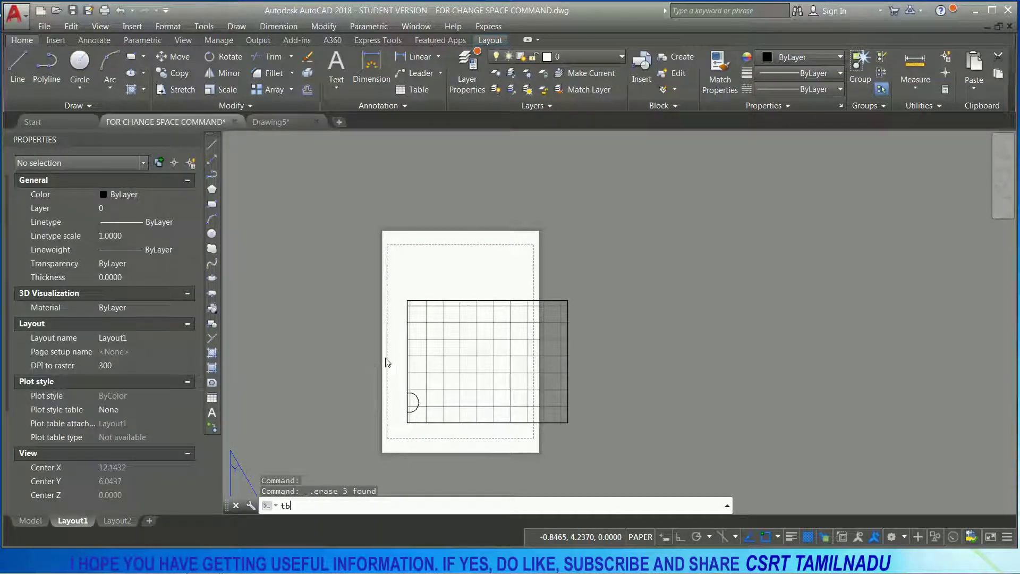
key(Return)
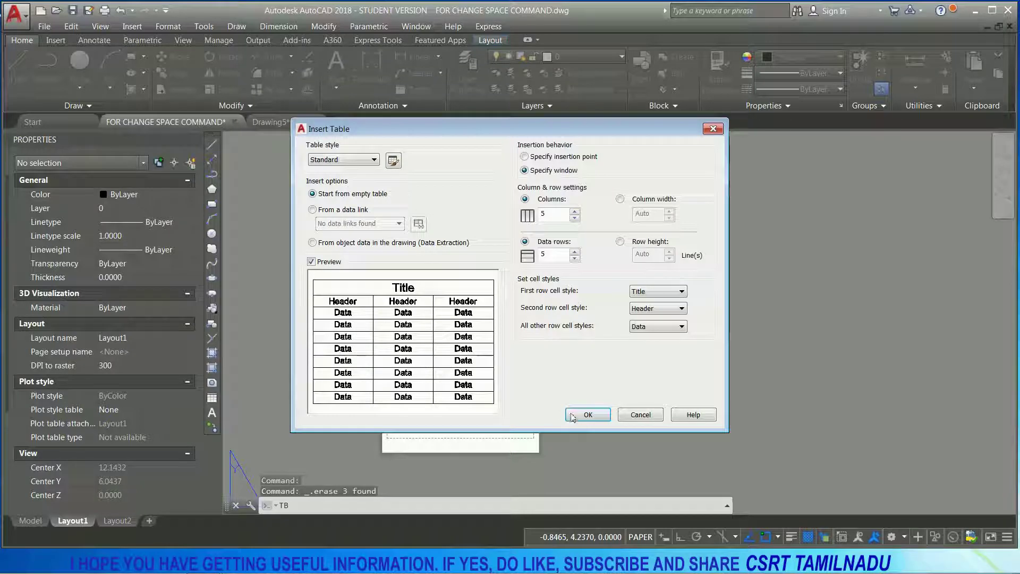
Place an empty five-column table across the top of the Layout1 sheet, then switch to model space.
click(573, 416)
click(390, 258)
click(509, 438)
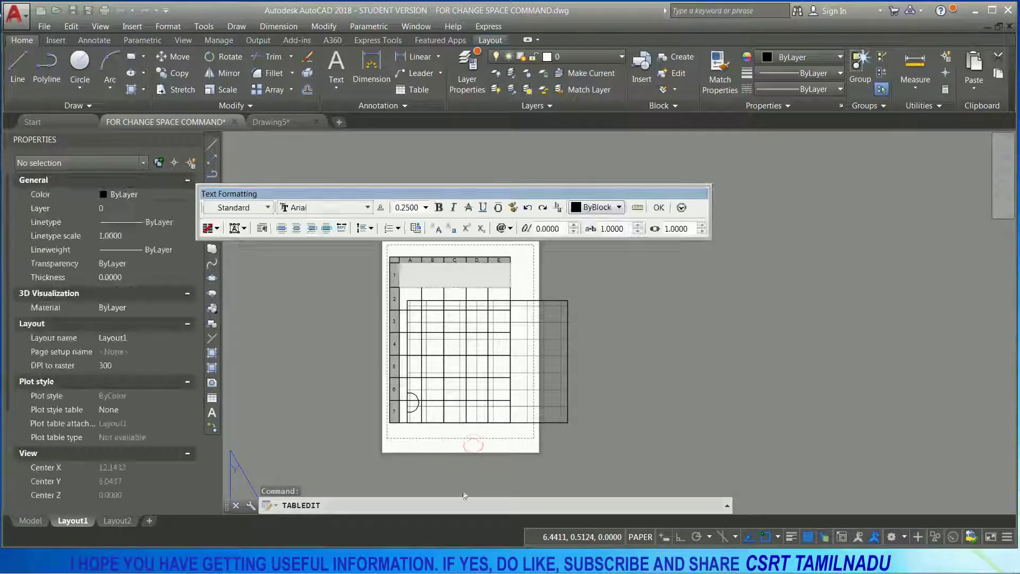
click(449, 473)
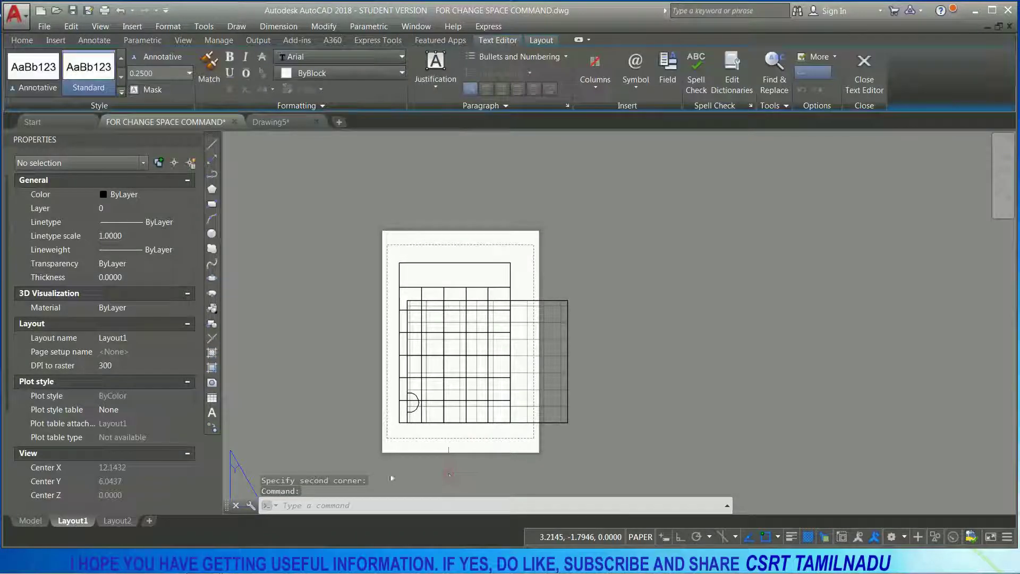
click(30, 520)
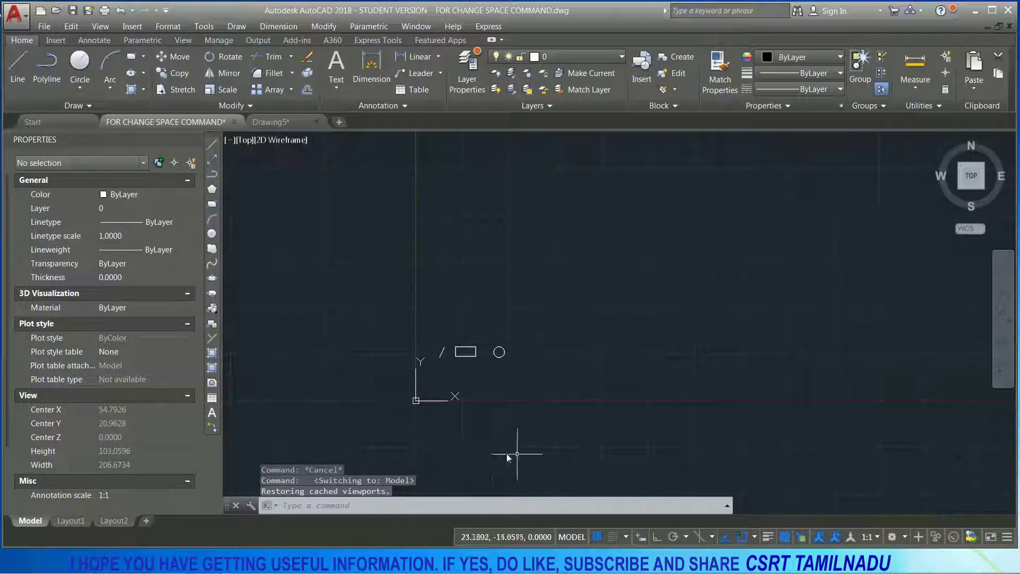
Back on Layout1, move the table from paper space into model space with CHSPACE.
click(75, 521)
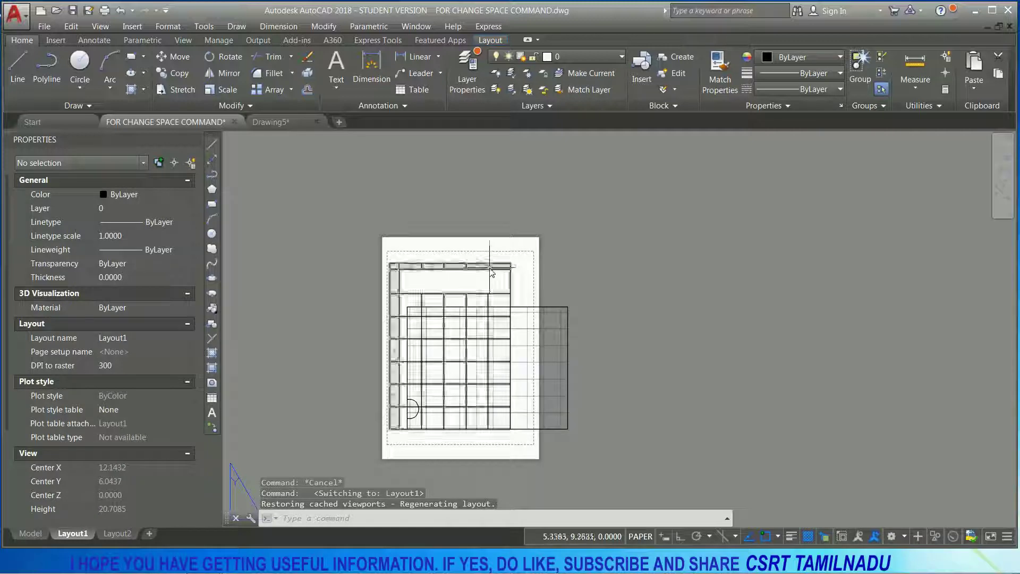
click(490, 272)
click(465, 289)
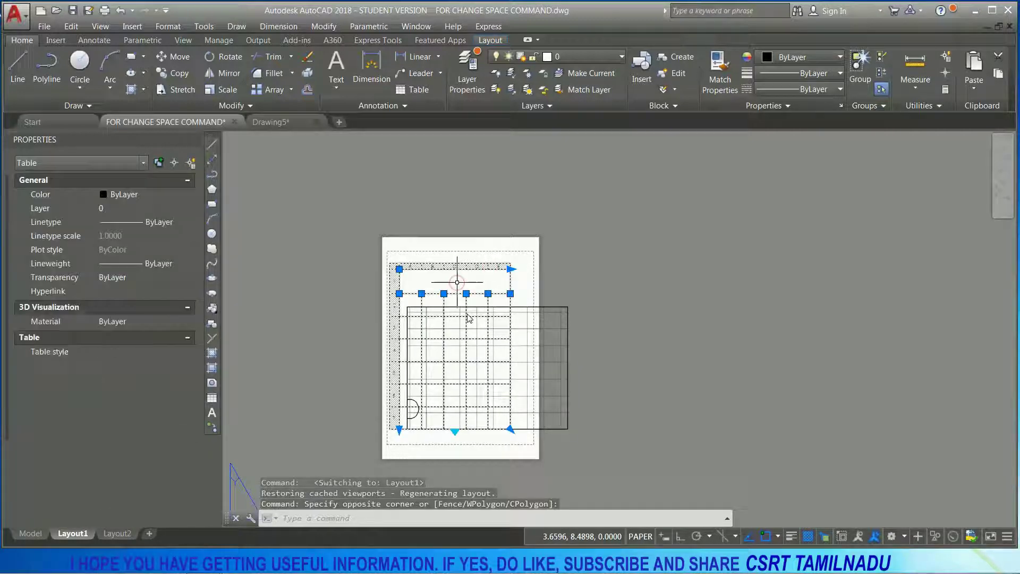
key(Escape)
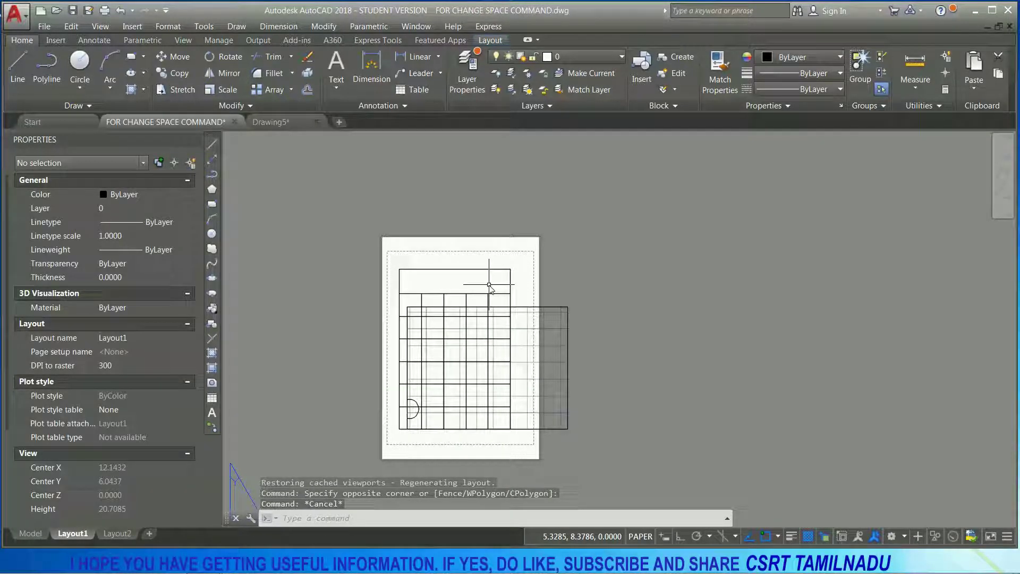
text(c)
text(space)
key(Return)
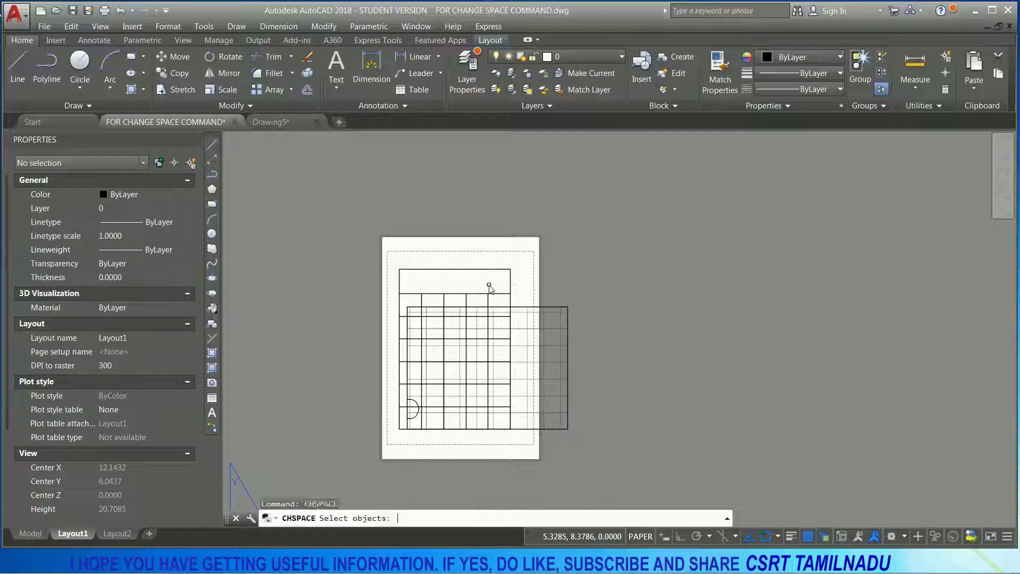
click(477, 269)
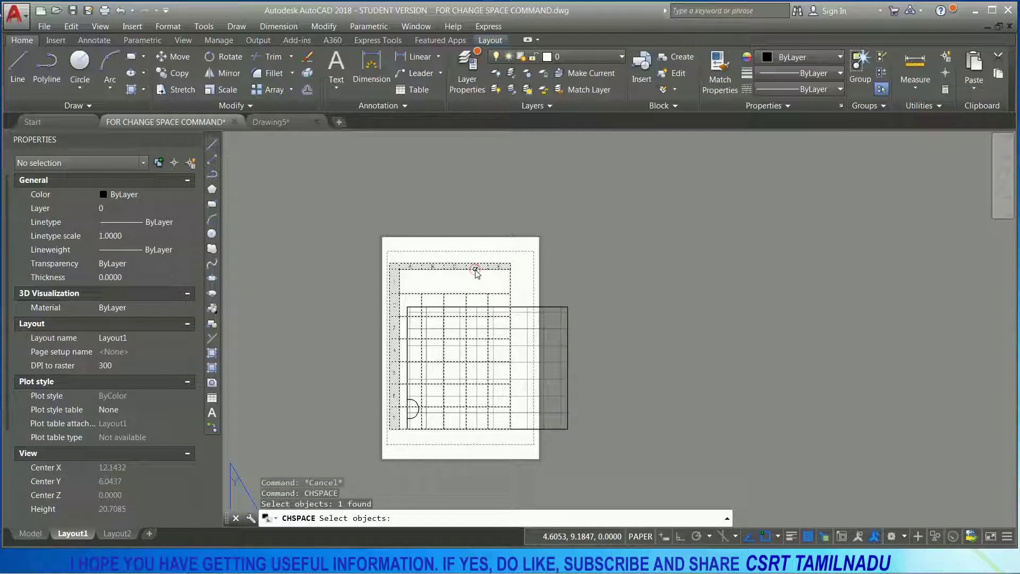
key(Return)
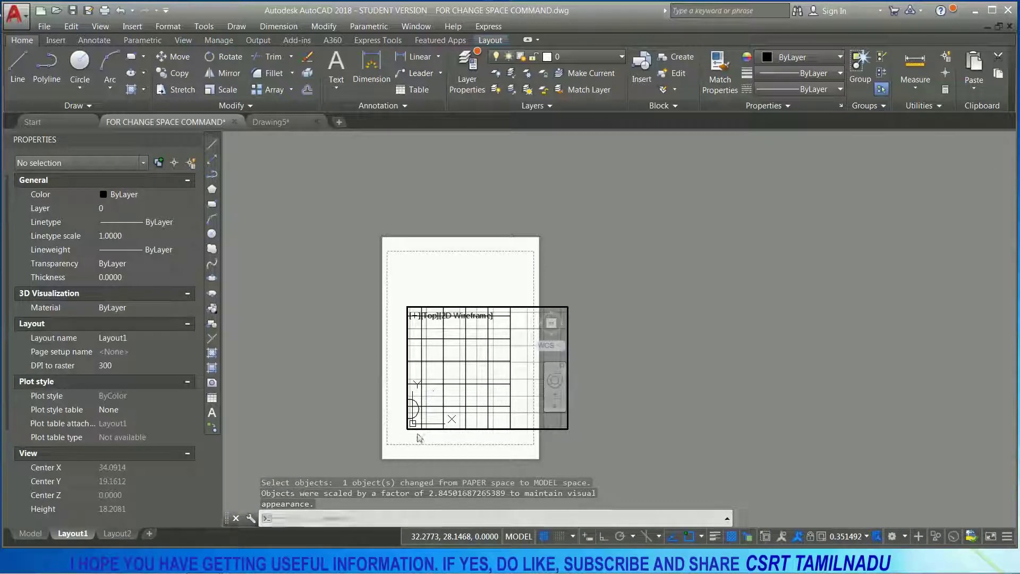
Check the moved table by entering and leaving the Layout1 viewport and zooming.
double_click(458, 272)
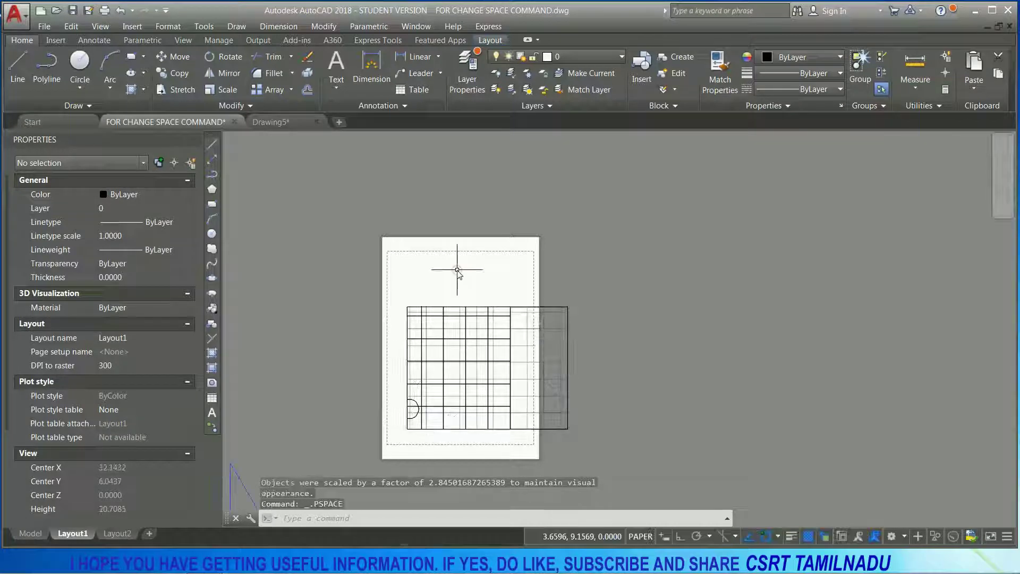
scroll(456, 372, up, 3)
scroll(457, 371, down, 1)
click(464, 371)
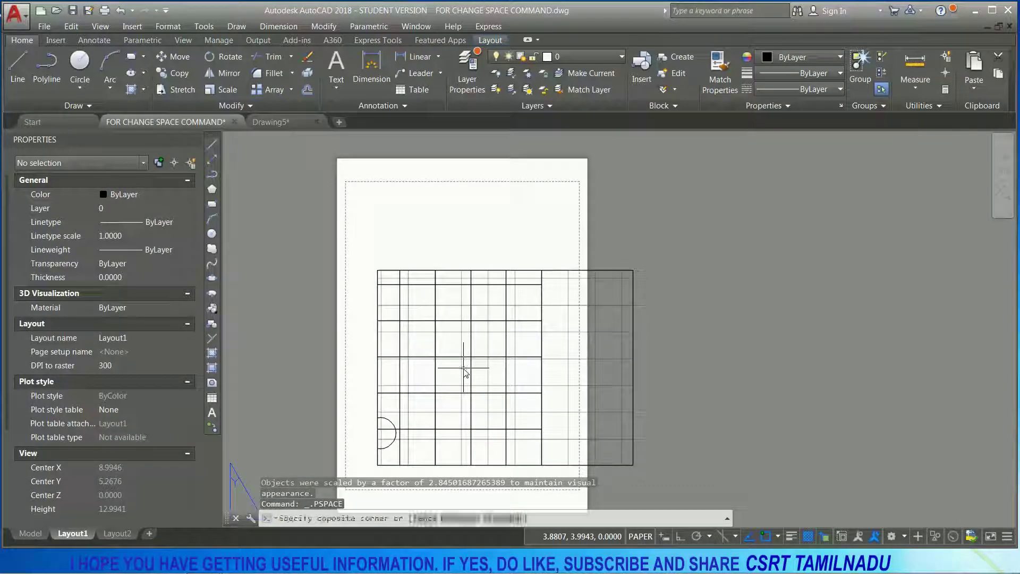
double_click(464, 370)
scroll(463, 366, down, 4)
scroll(463, 366, down, 2)
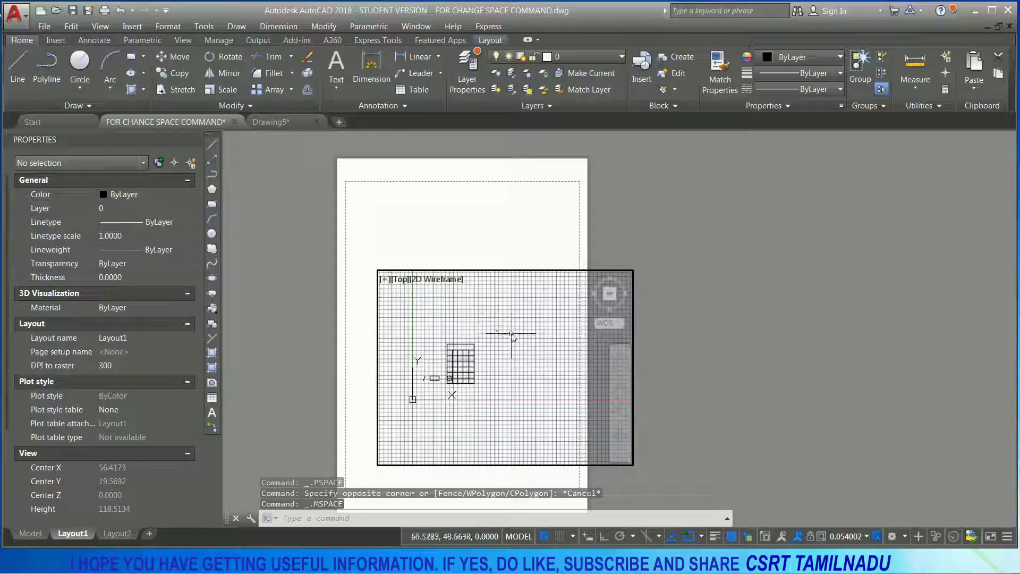
double_click(499, 240)
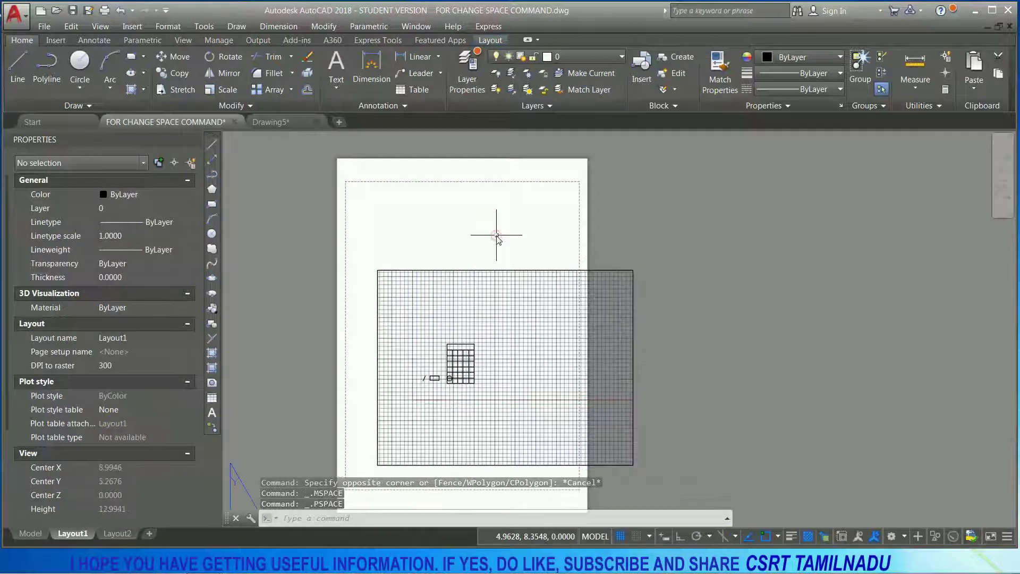
In model space, locate the table beside the line, rectangle and circle, then pan to empty space.
click(39, 534)
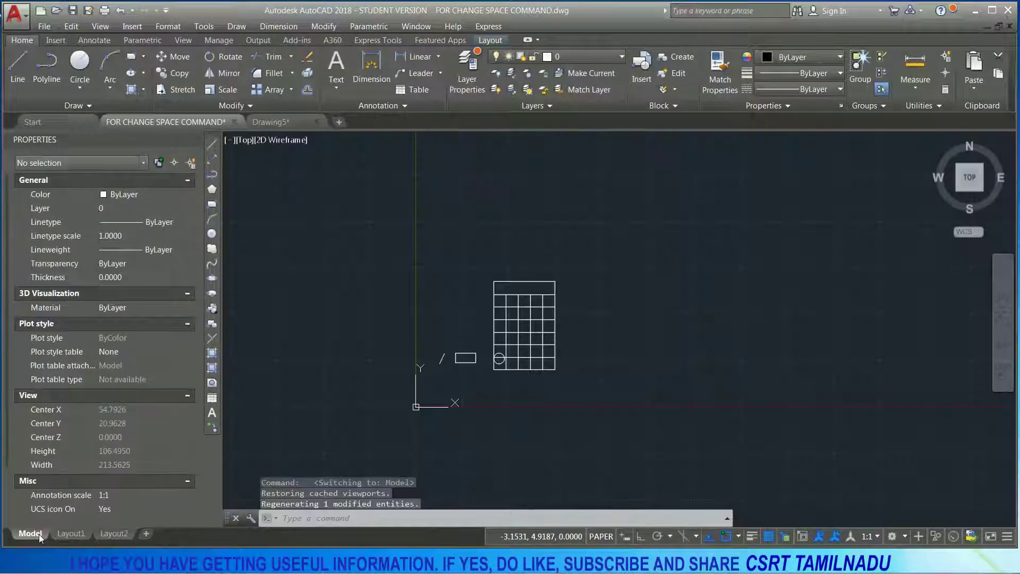
scroll(508, 314, up, 2)
scroll(508, 313, down, 2)
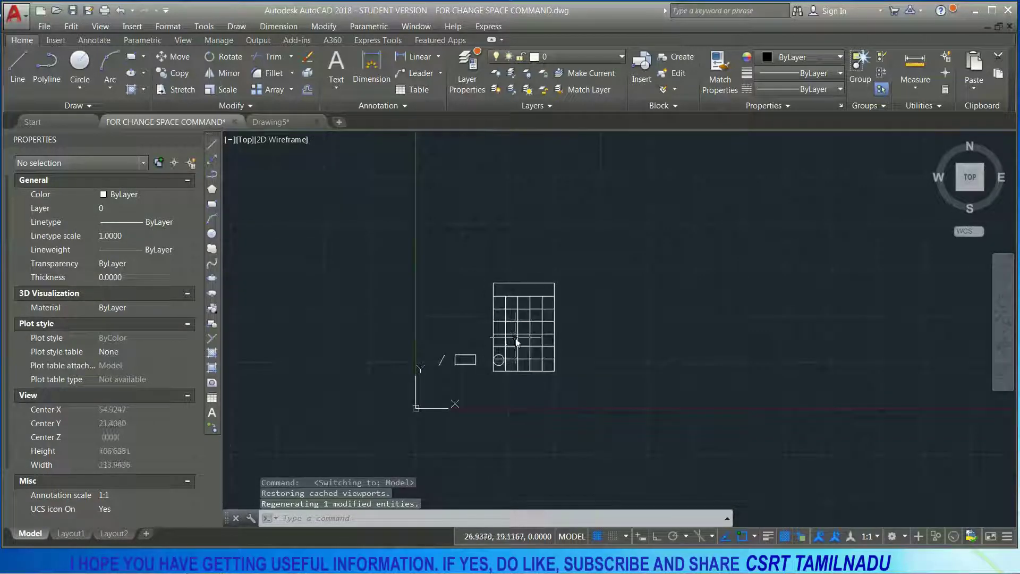
click(512, 340)
key(Escape)
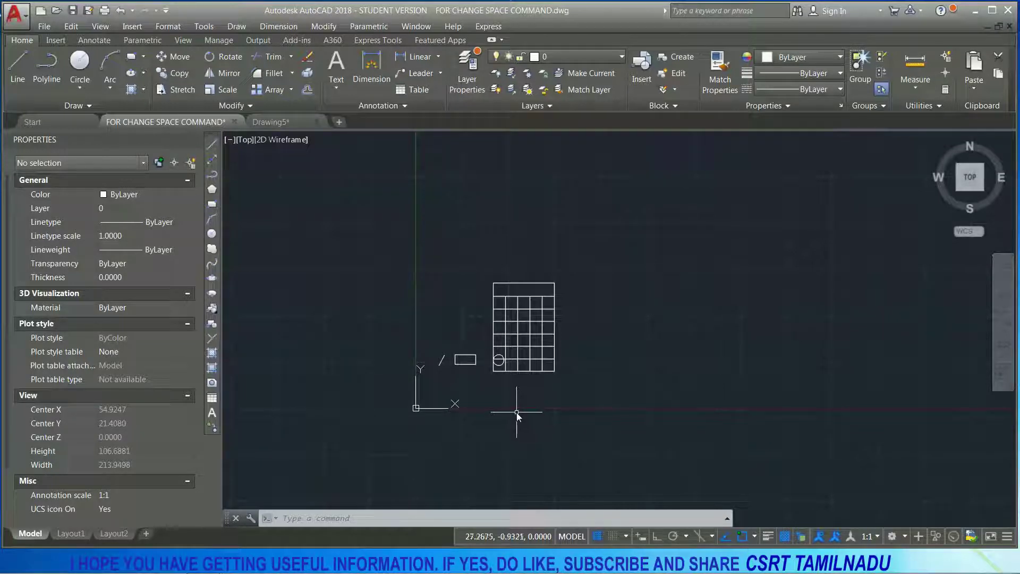
scroll(675, 305, down, 3)
scroll(657, 341, down, 2)
scroll(604, 382, up, 8)
middle_drag(518, 339, 292, 303)
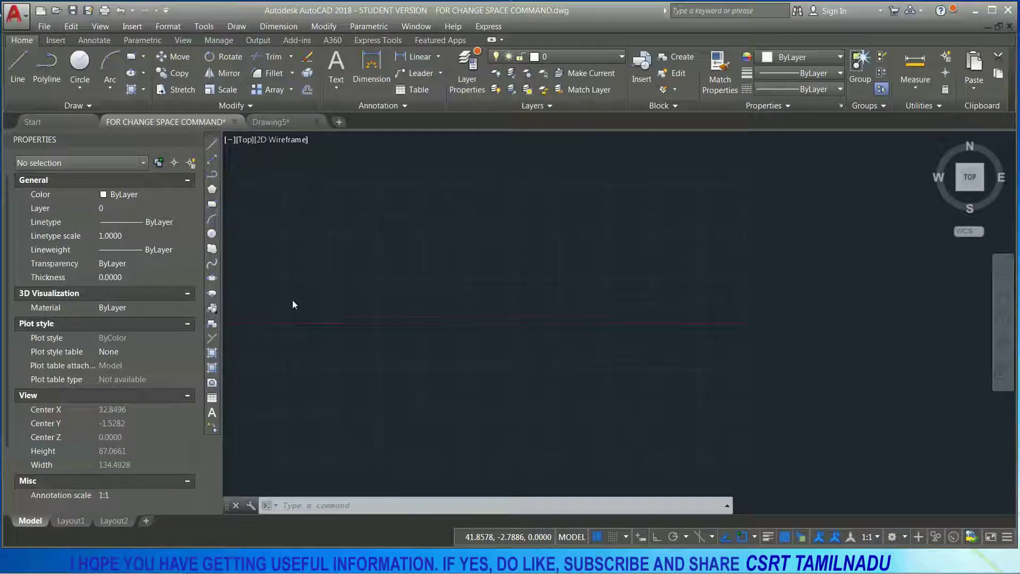
Draw a rectangle in model space with the RECTANGLE command.
text(rec)
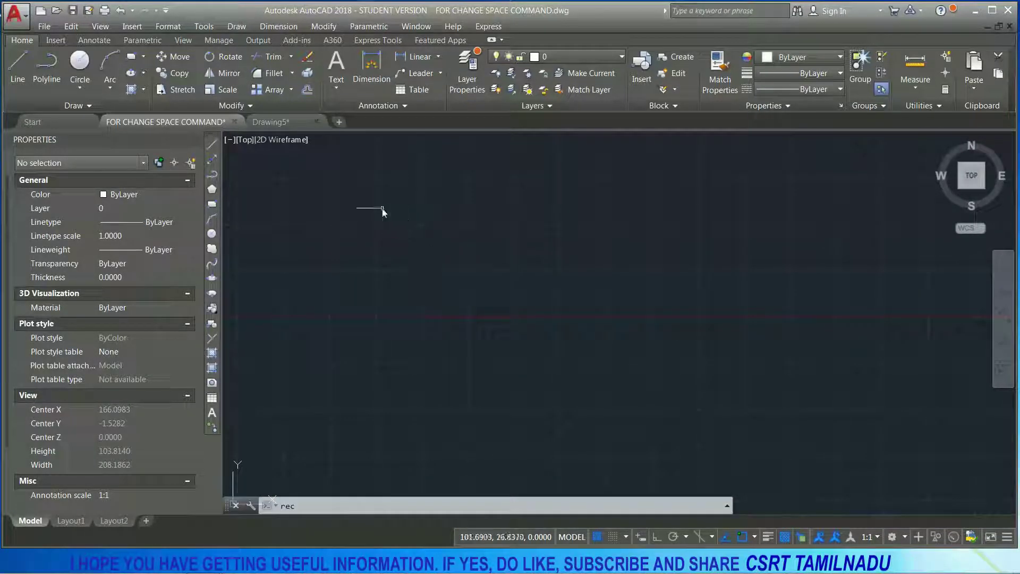
key(Escape)
key(Escape)
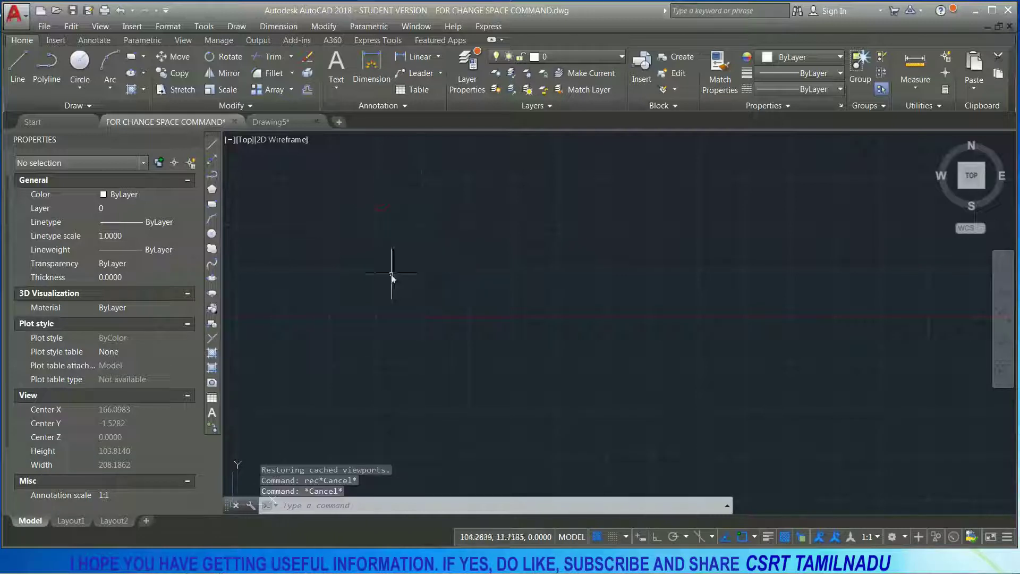
text(REC)
key(Return)
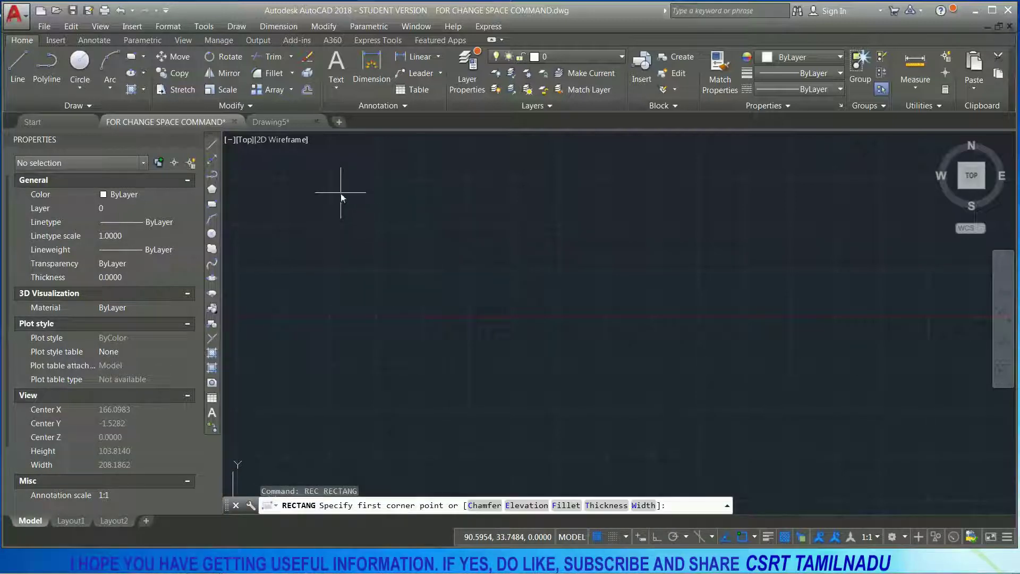
click(341, 192)
click(656, 263)
Draw a circle below the rectangle.
text(c)
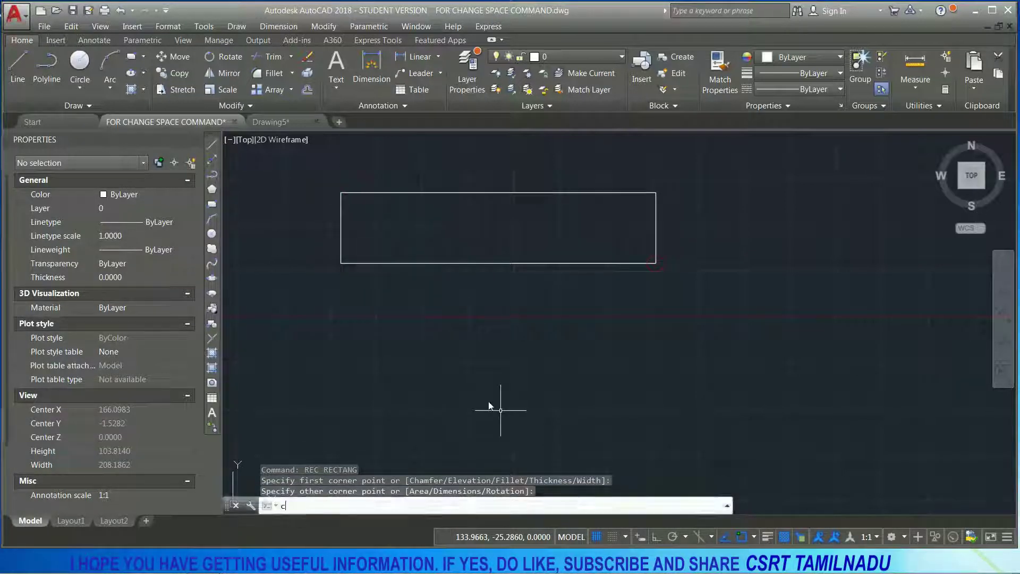
key(Return)
click(489, 356)
click(552, 325)
scroll(499, 289, down, 3)
Insert an empty five-column table below the circle, leaving its cells blank.
text(t)
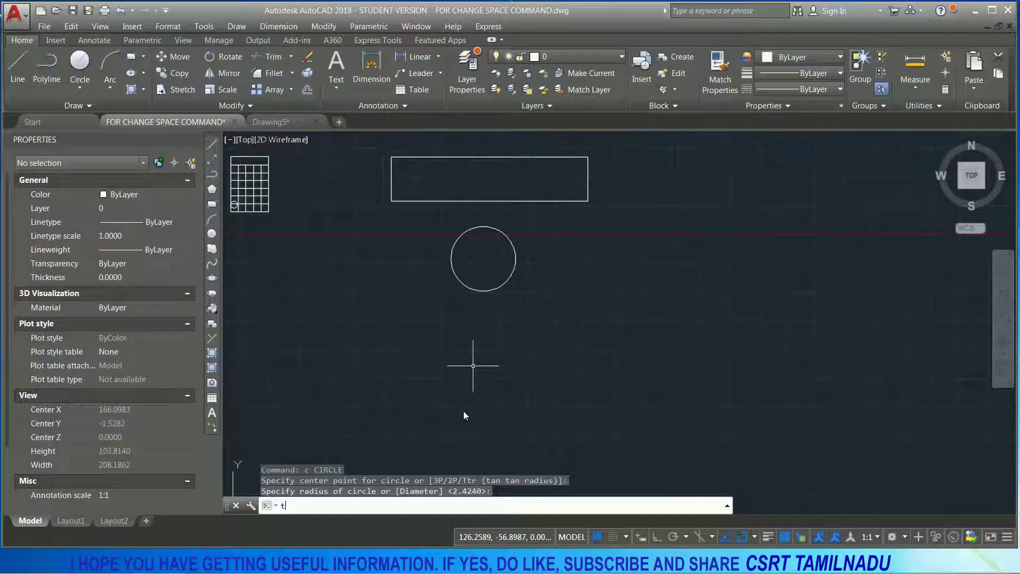
text(b)
key(Return)
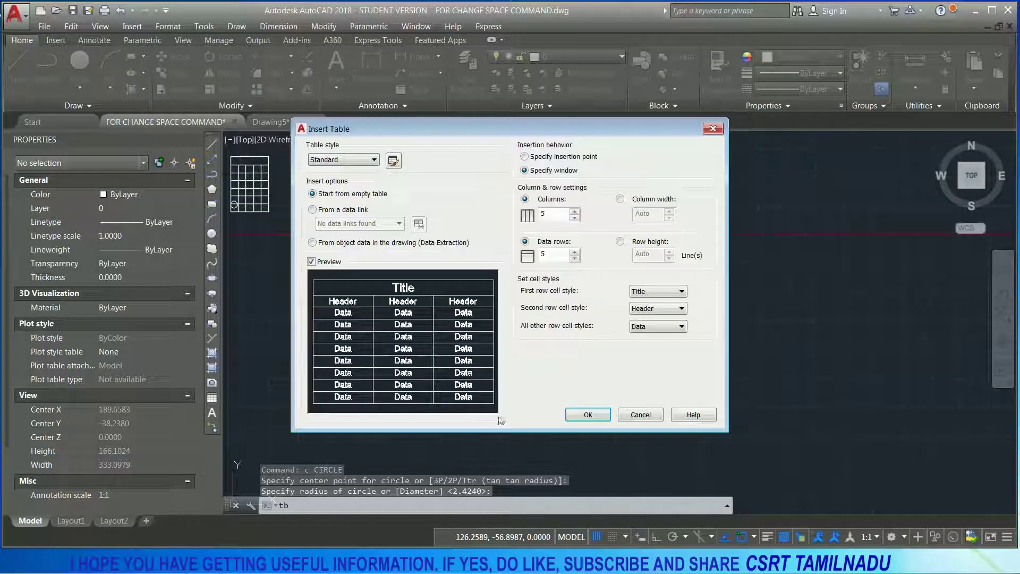
click(582, 416)
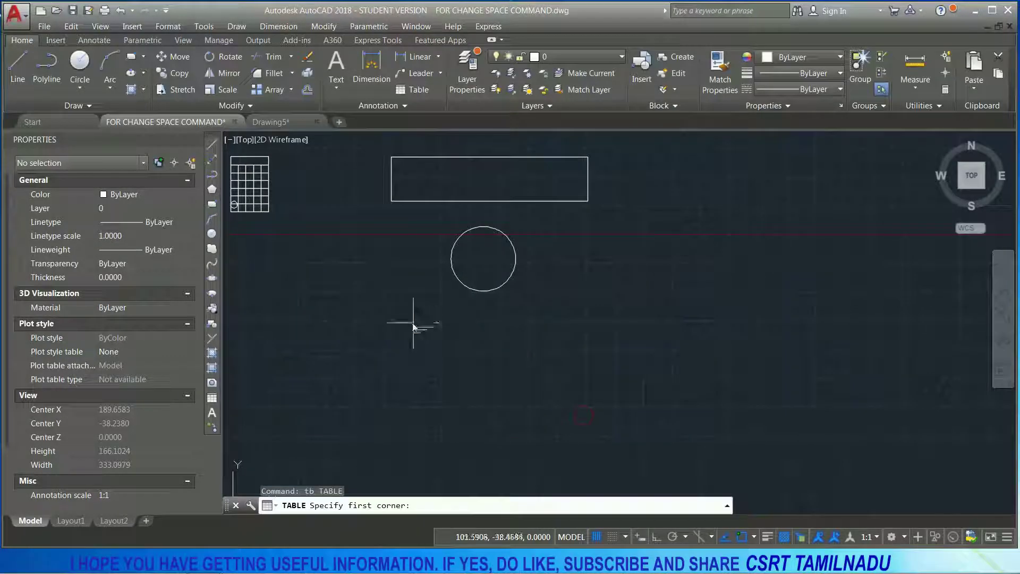
click(655, 425)
click(605, 417)
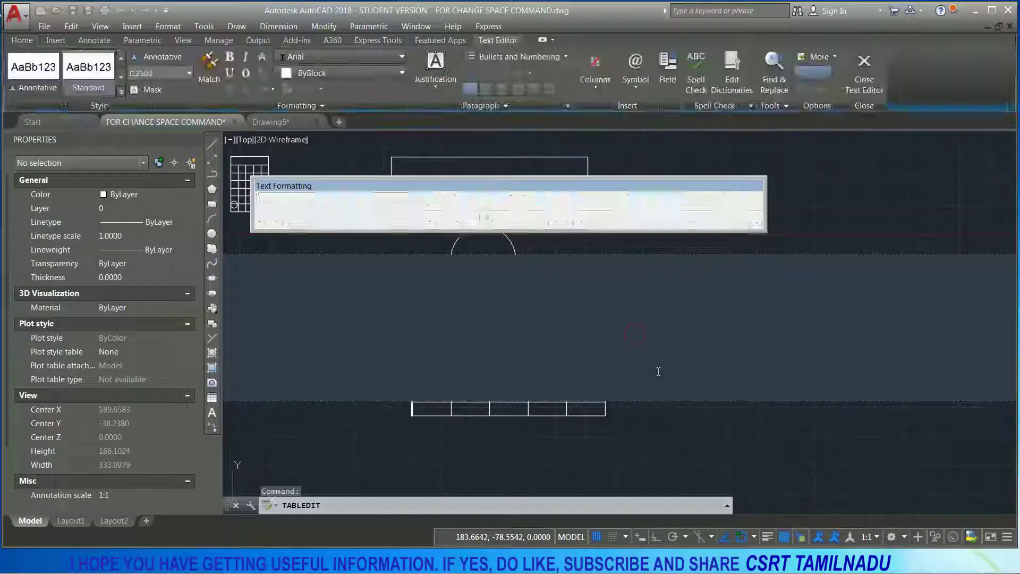
key(Escape)
key(Escape)
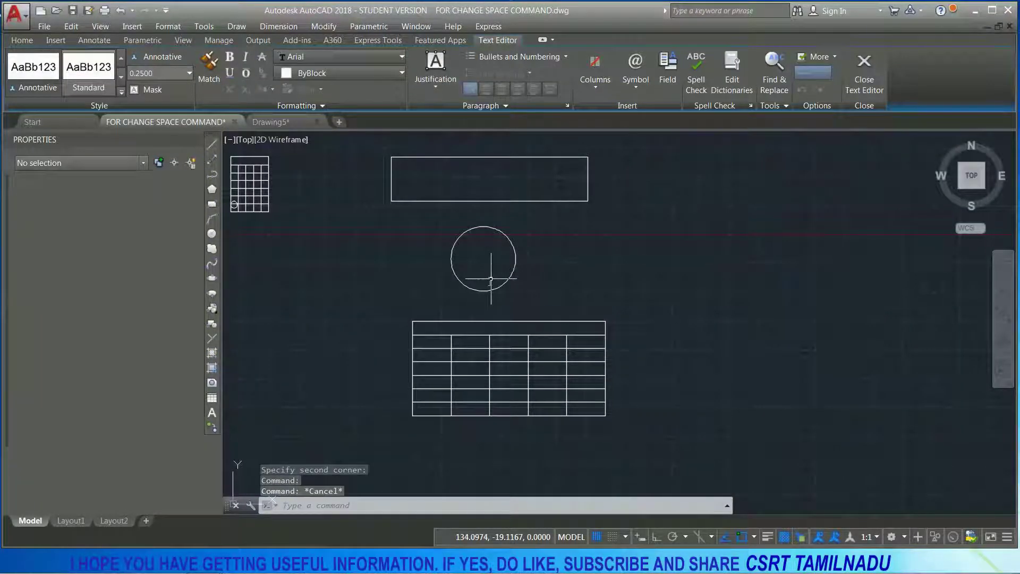
scroll(490, 283, up, 4)
scroll(502, 368, down, 4)
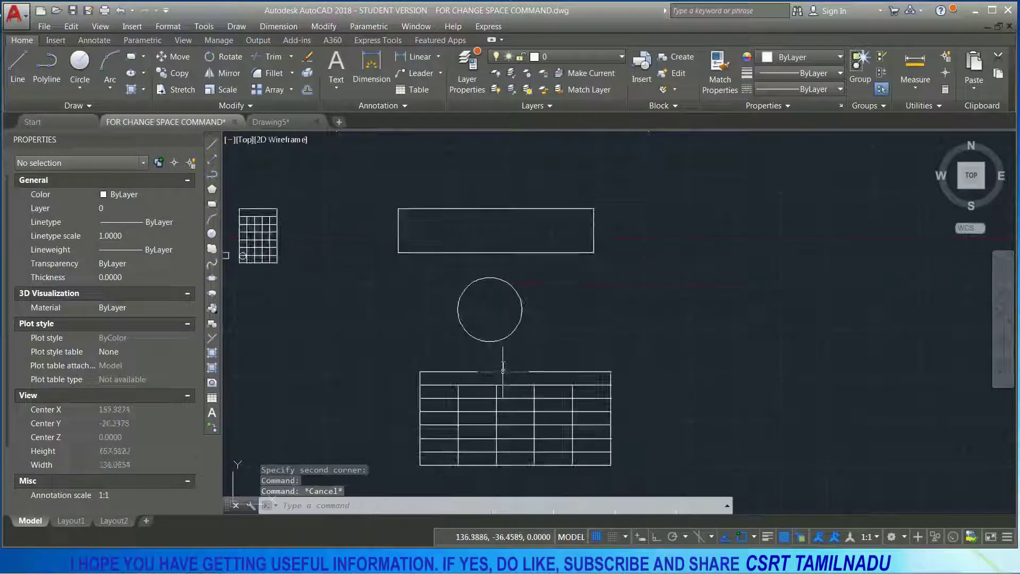
On Layout1, stretch the viewport's corners out to the sheet's top and bottom edges.
click(63, 534)
scroll(507, 250, down, 2)
click(426, 280)
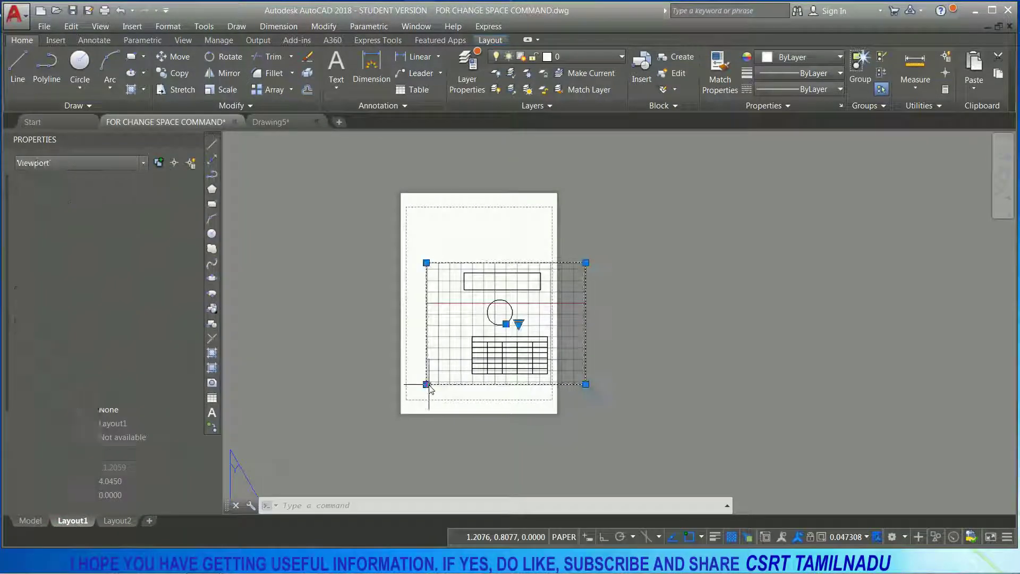
click(426, 263)
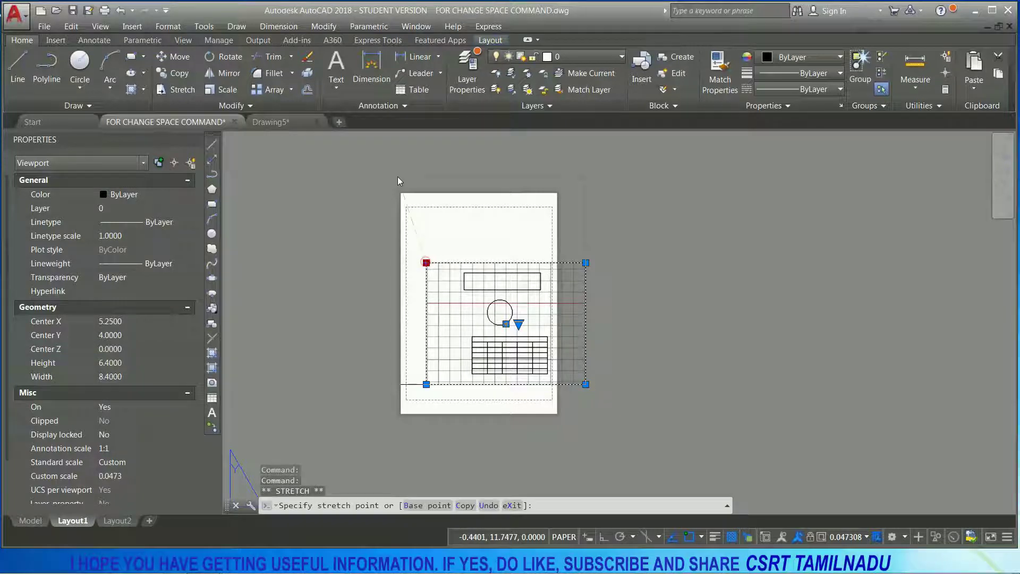
click(405, 196)
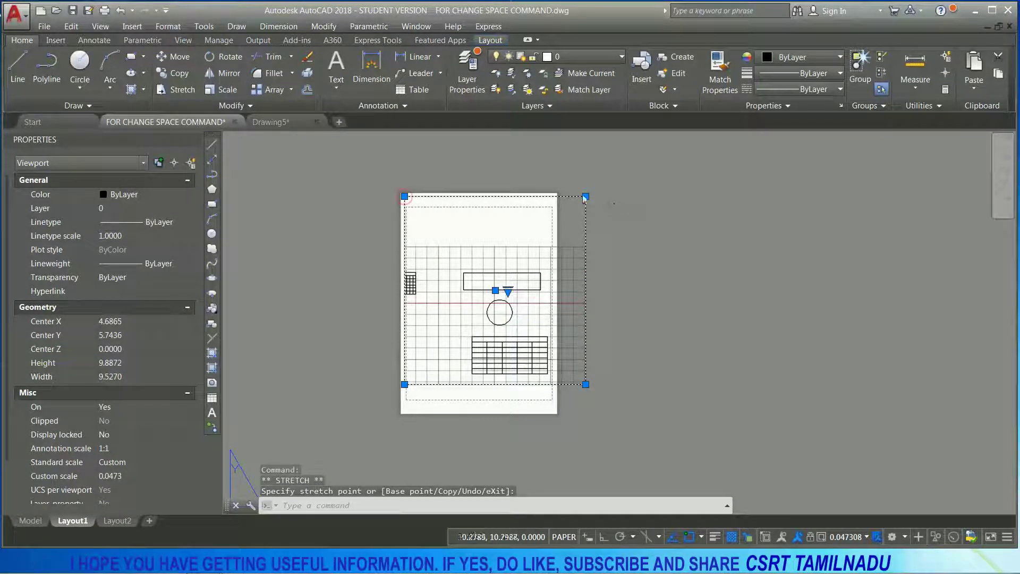
click(543, 197)
click(542, 384)
click(546, 405)
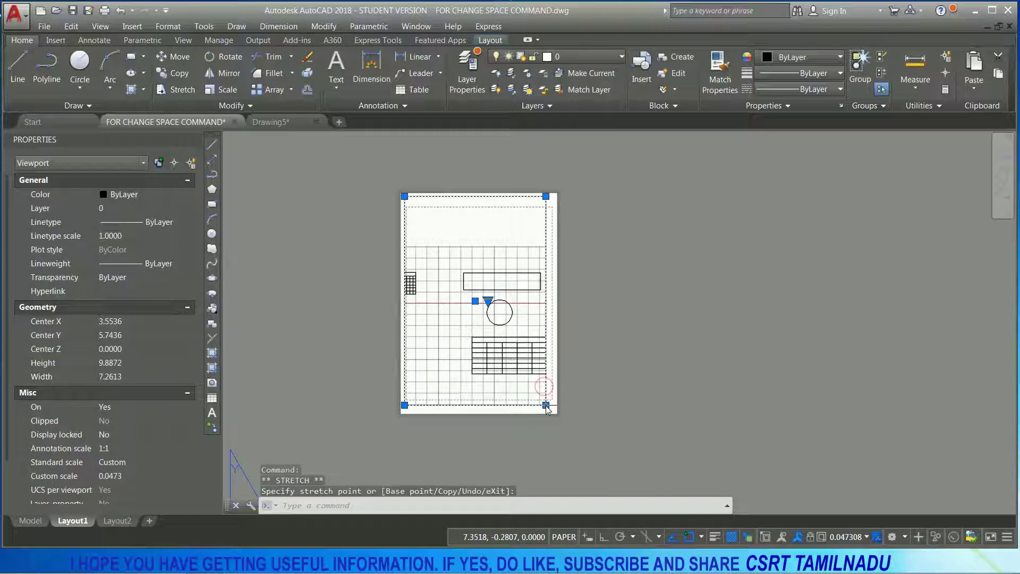
key(Escape)
key(Escape)
Zoom Window inside the viewport to frame the rectangle, circle and table.
double_click(454, 343)
key(Escape)
text(z)
key(Return)
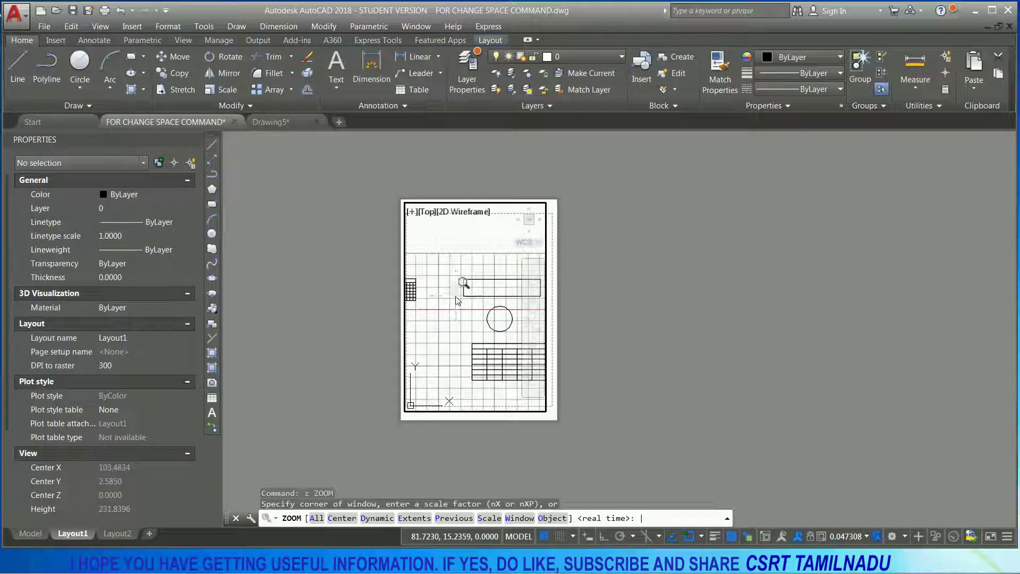
text(w)
key(Return)
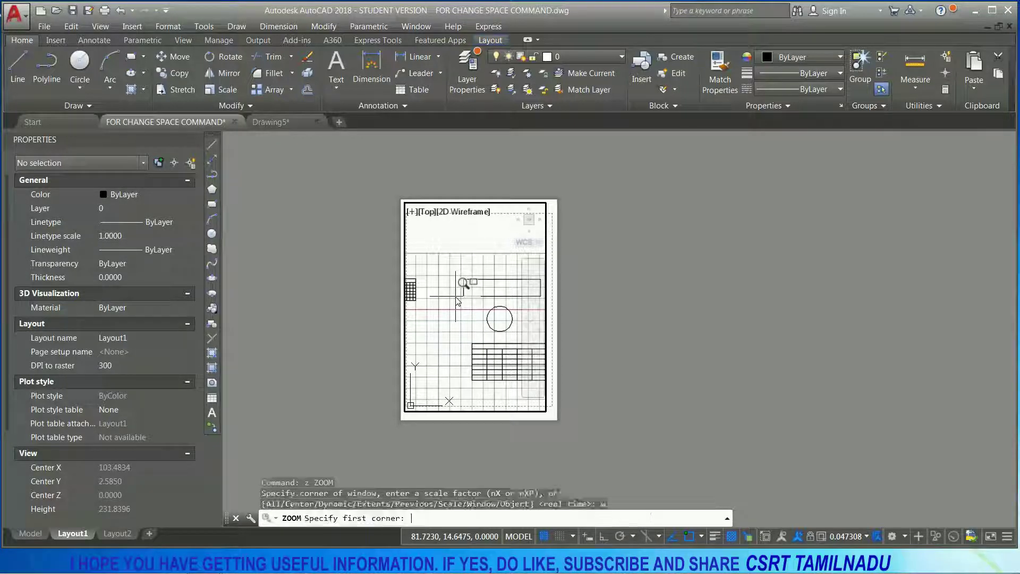
click(456, 272)
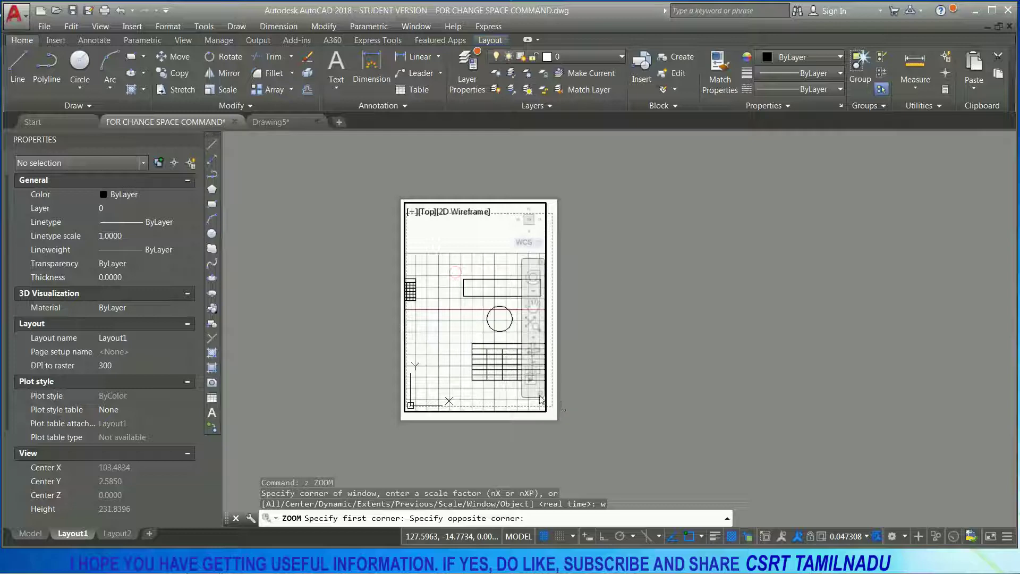
click(550, 400)
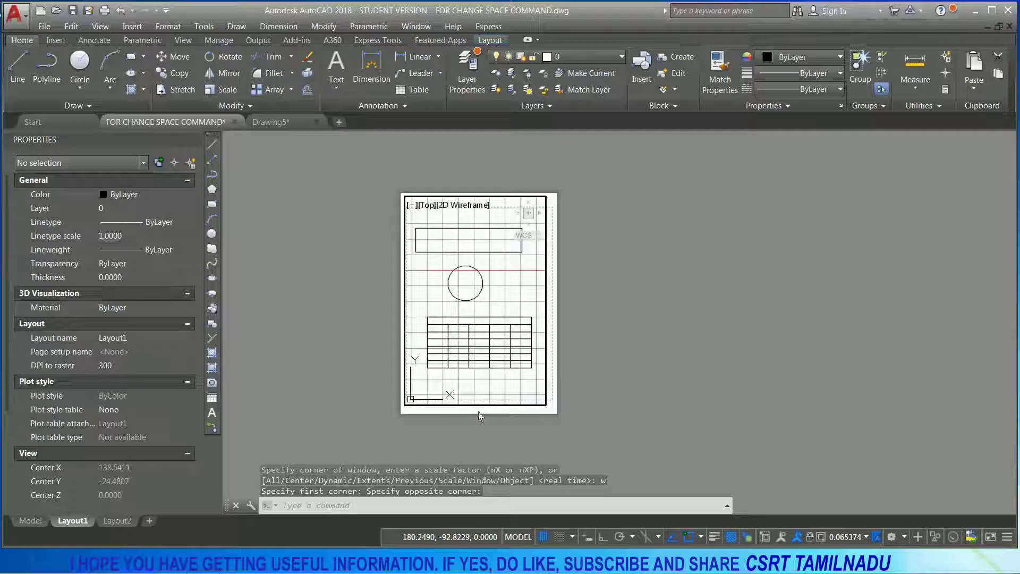
double_click(478, 412)
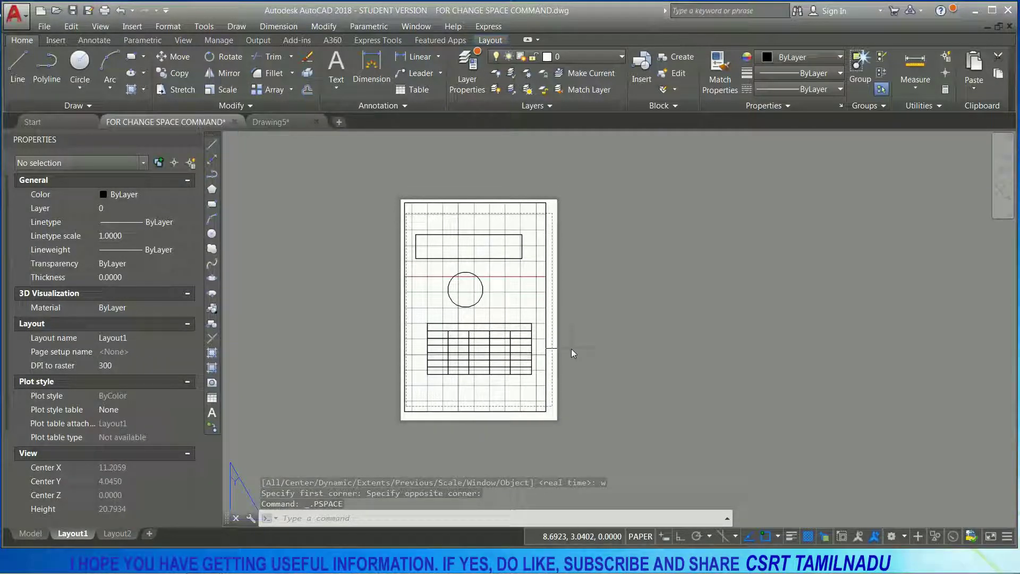
key(ctrl+p)
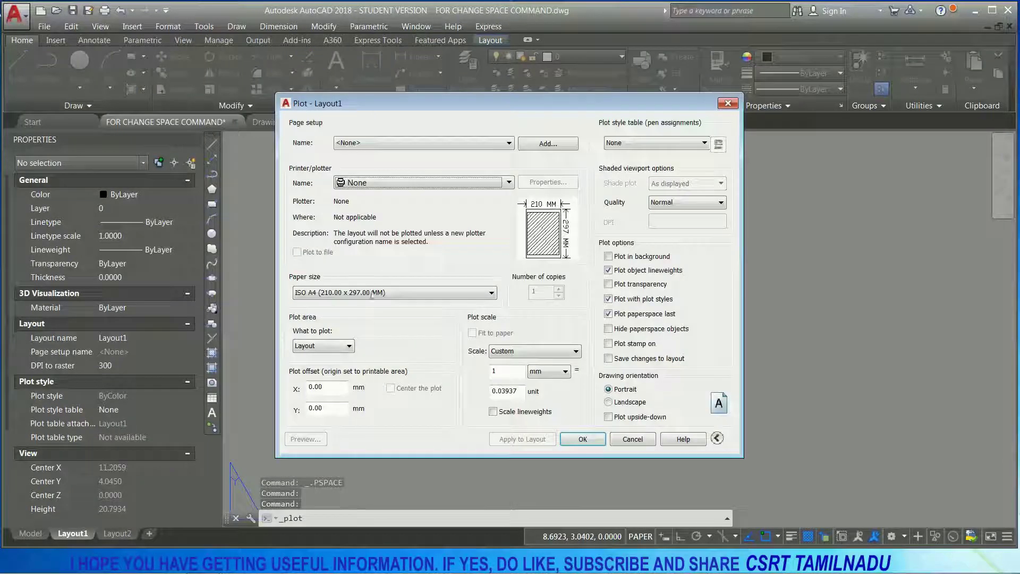
Preview Layout1 with the <Previous plot> PDF page setup on A4 portrait, then close the Plot dialog.
click(371, 144)
click(372, 161)
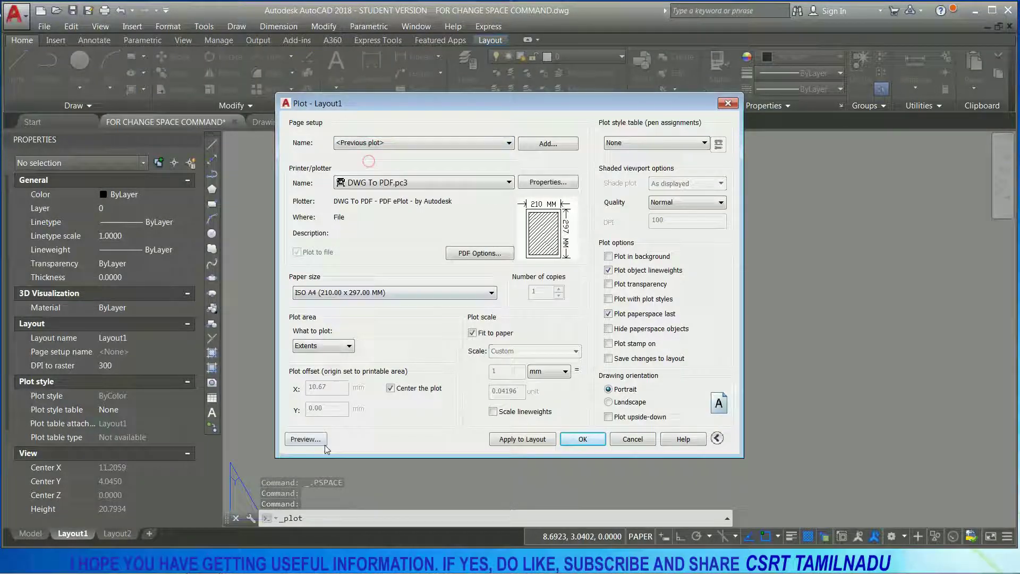
click(309, 440)
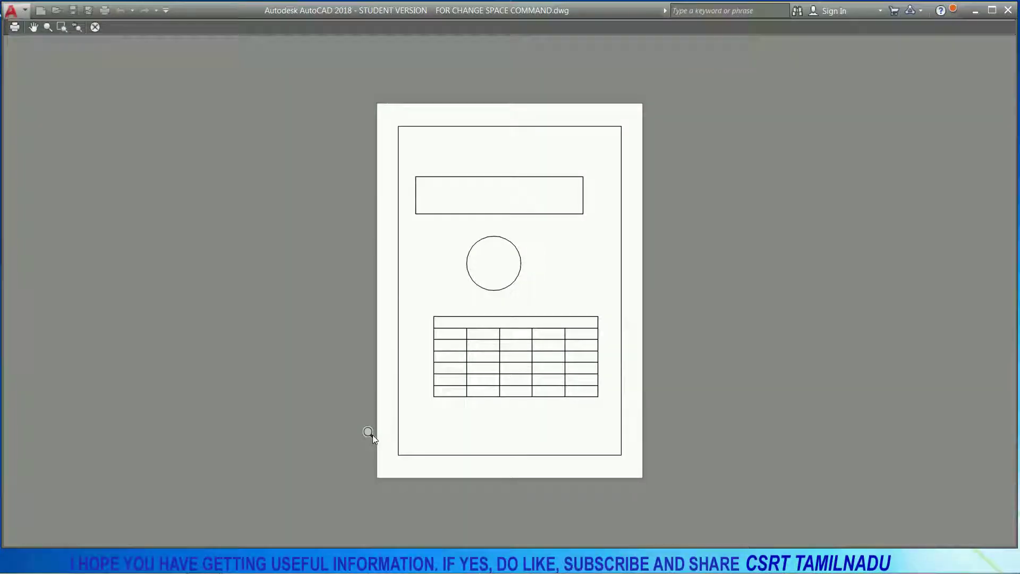
key(Escape)
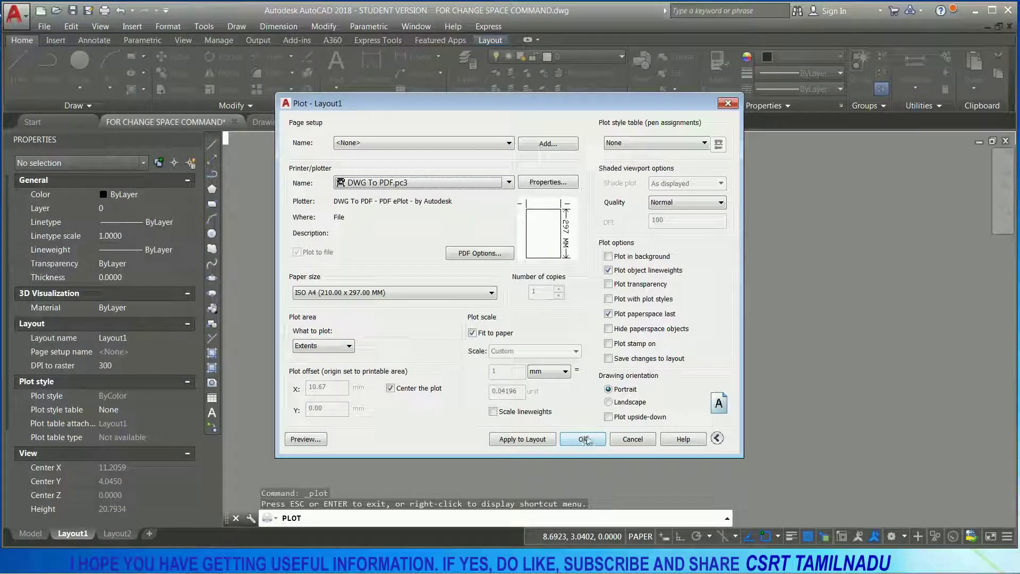
click(620, 438)
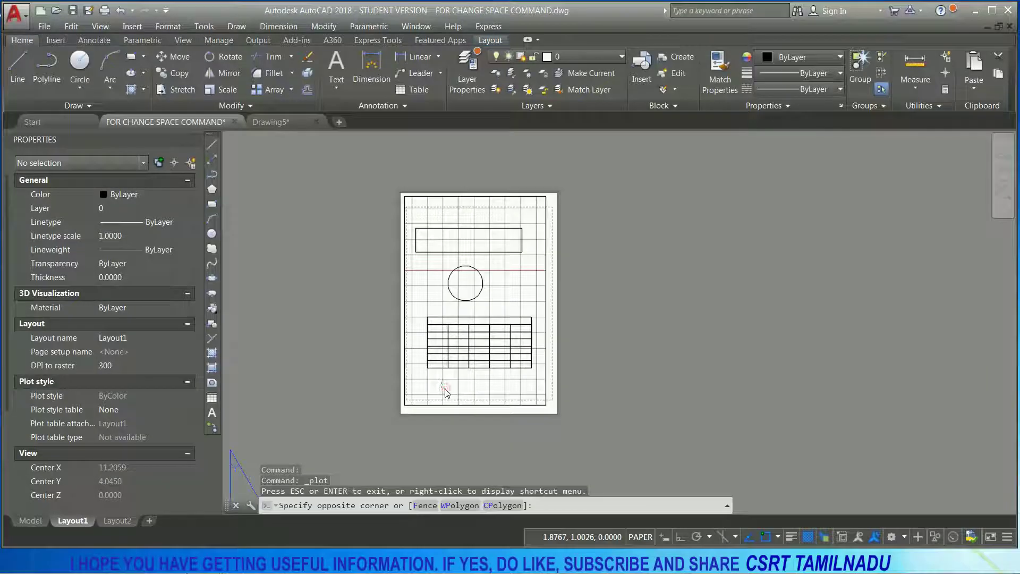
Zoom All inside the Layout1 viewport to show every model-space object, including the small grid.
double_click(447, 394)
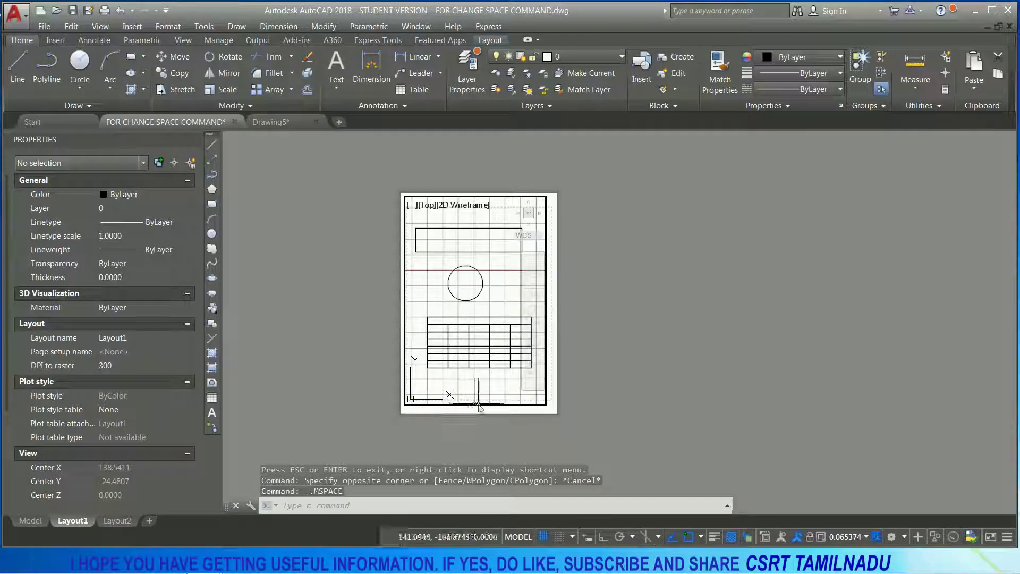
text(z)
key(Return)
text(a)
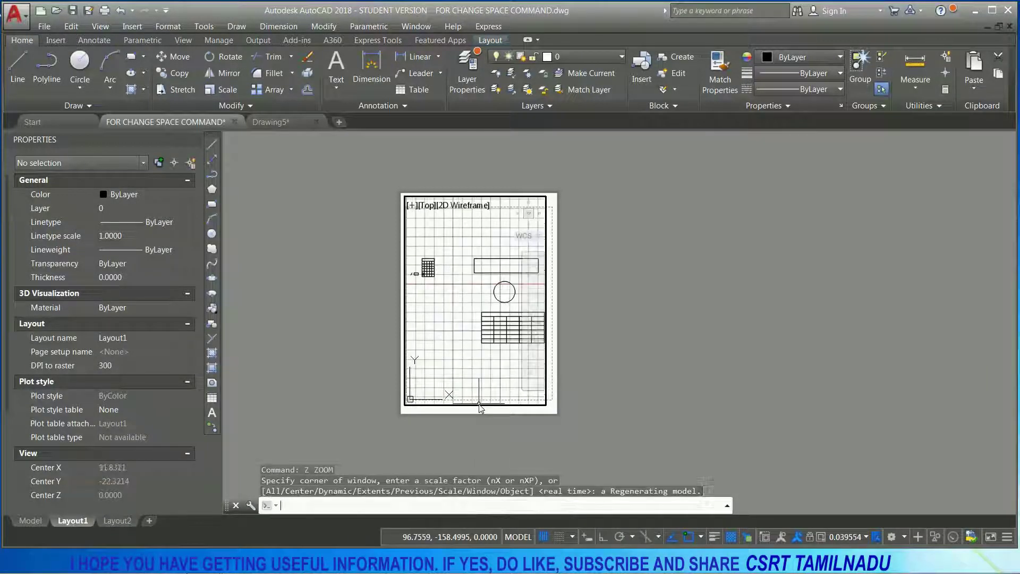
key(Return)
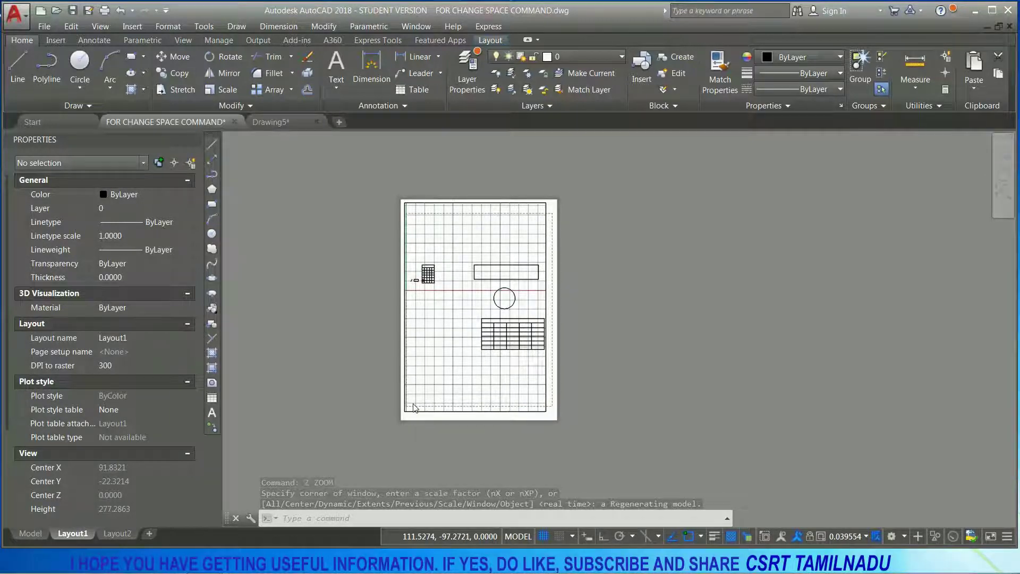
Preview the Layout1 plot again using the <Previous plot> page setup.
key(ctrl+p)
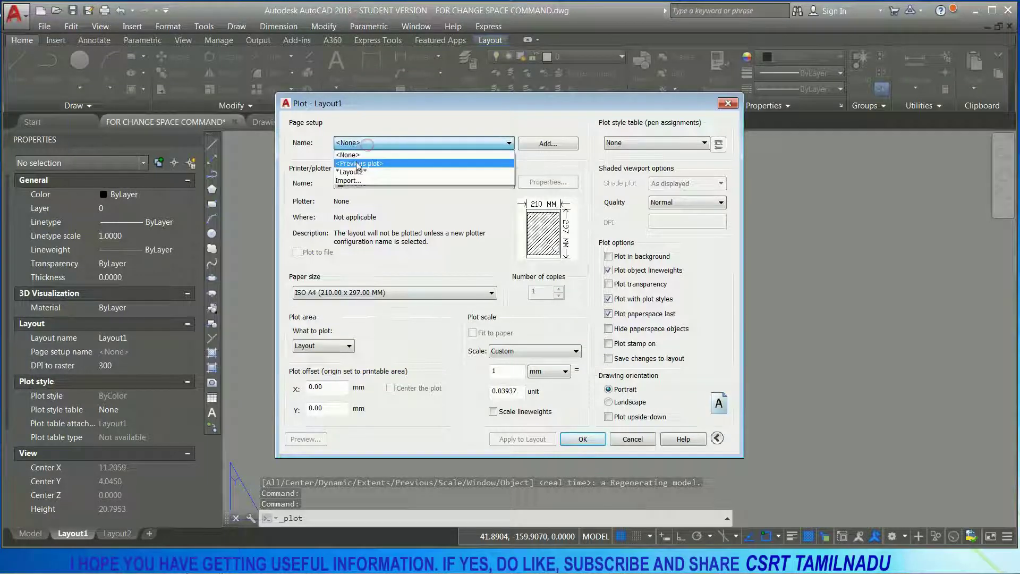
click(367, 159)
click(306, 440)
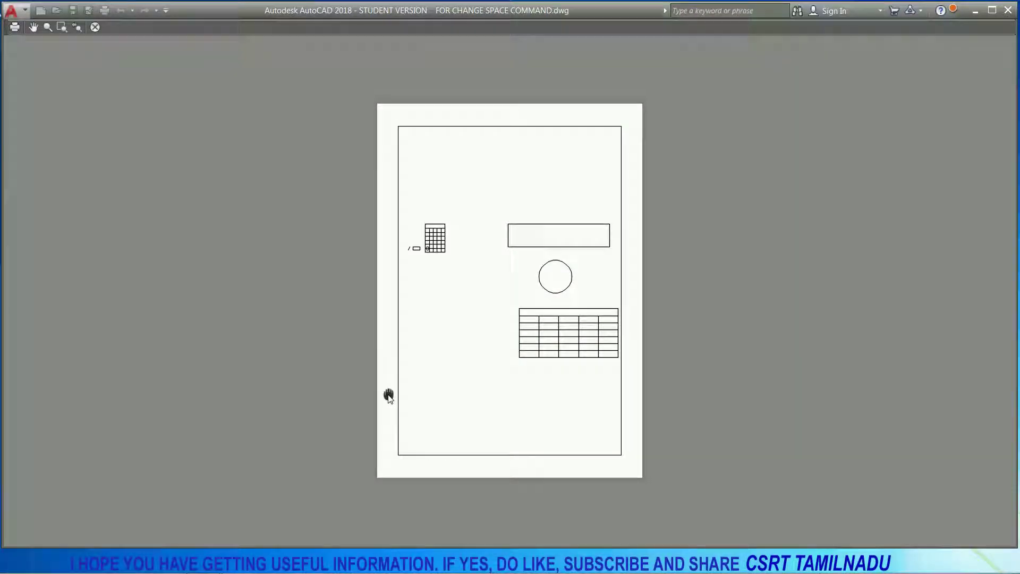
scroll(432, 245, up, 1)
scroll(430, 244, up, 2)
scroll(430, 243, down, 3)
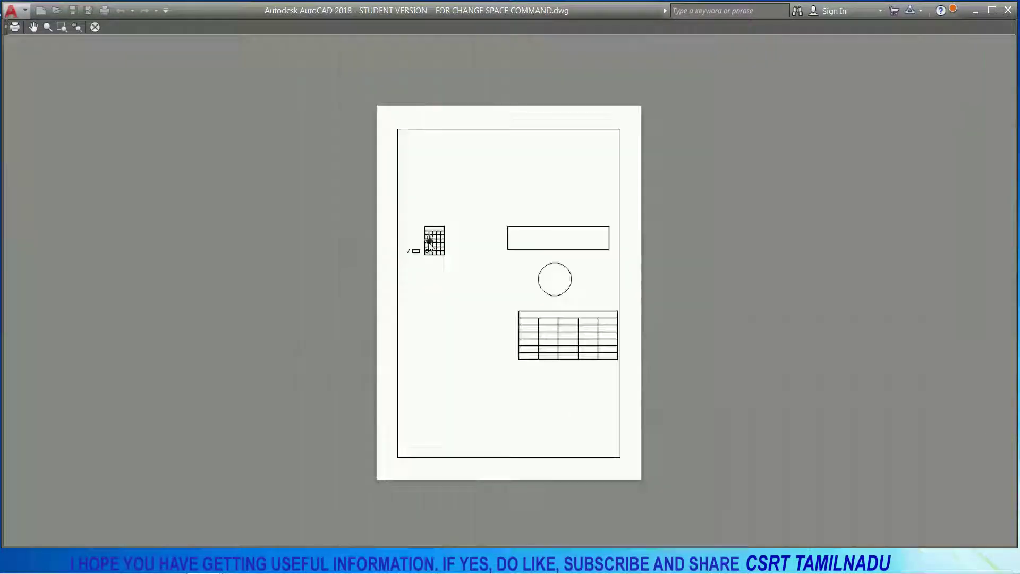
key(Escape)
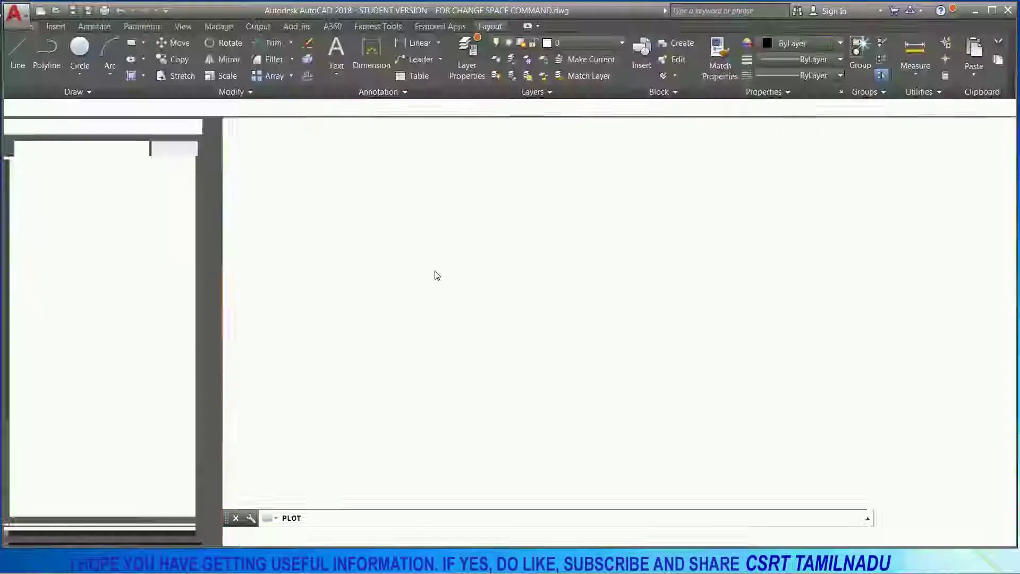